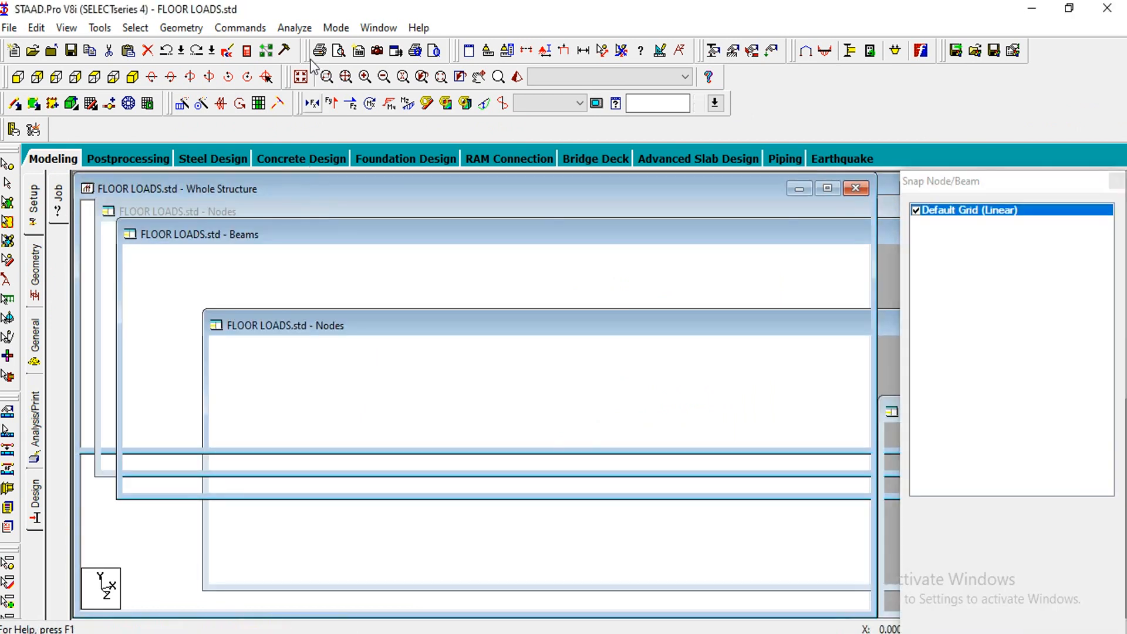
Step: Start a Bay Frame prototype from the Frame Models in the Structure Wizard
{"action": "left_click", "coordinate": [189, 28]}
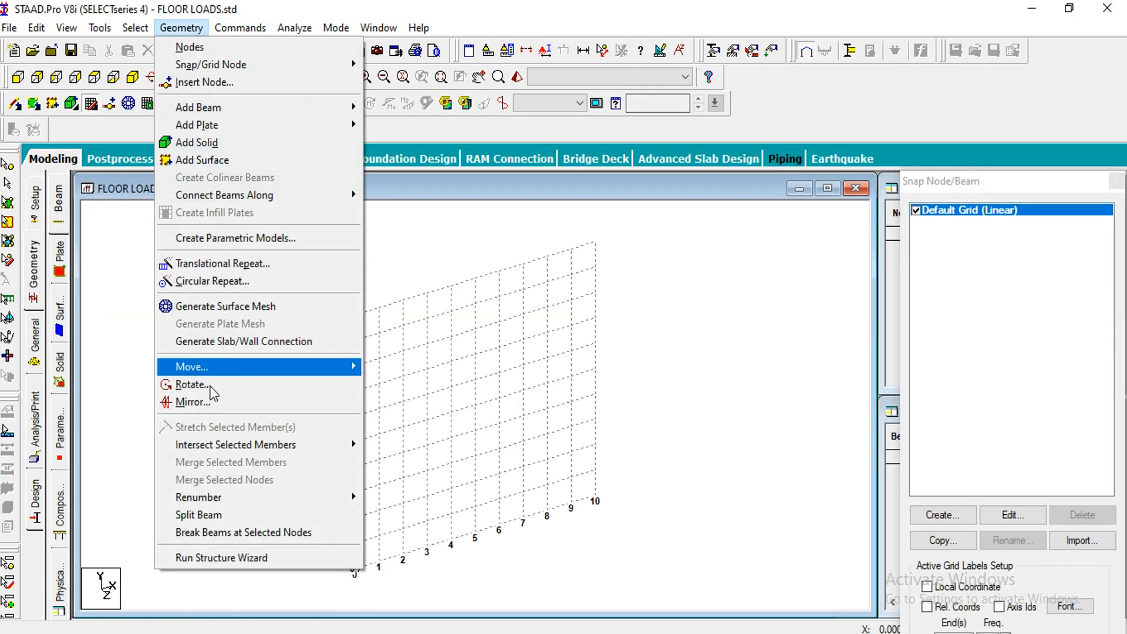
{"action": "left_click", "coordinate": [201, 558]}
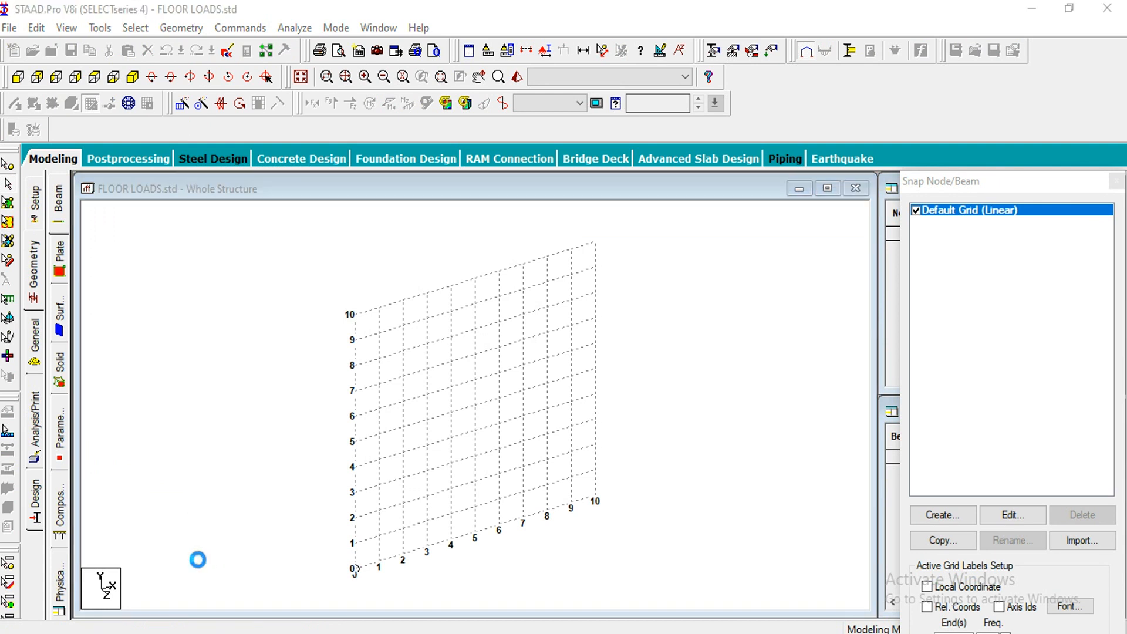
{"action": "left_click", "coordinate": [163, 179]}
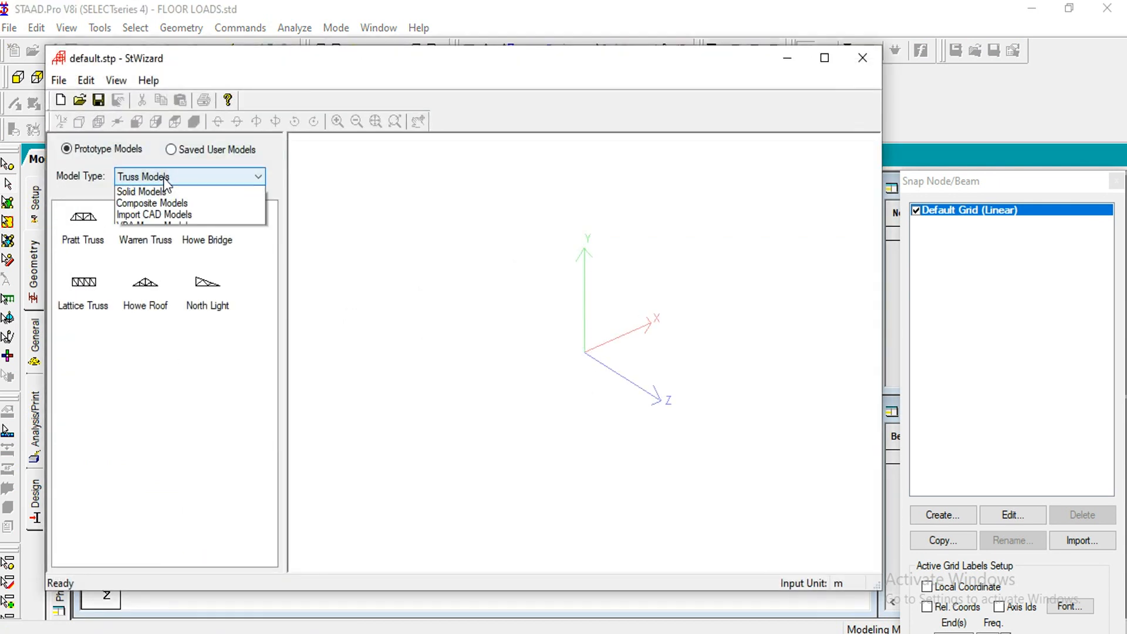
{"action": "left_click", "coordinate": [152, 207]}
{"action": "double_click", "coordinate": [84, 239]}
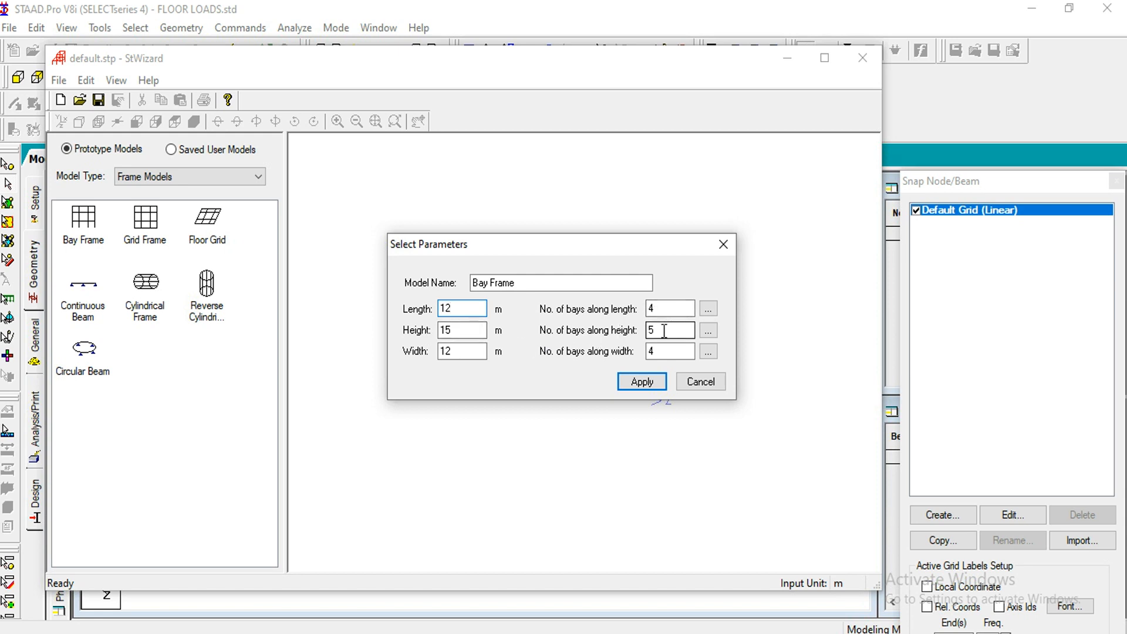
Step: Set the bay frame's width to 9 m with 3 bays along the width, and generate the frame
{"action": "key", "text": "Tab"}
{"action": "key", "text": "Tab"}
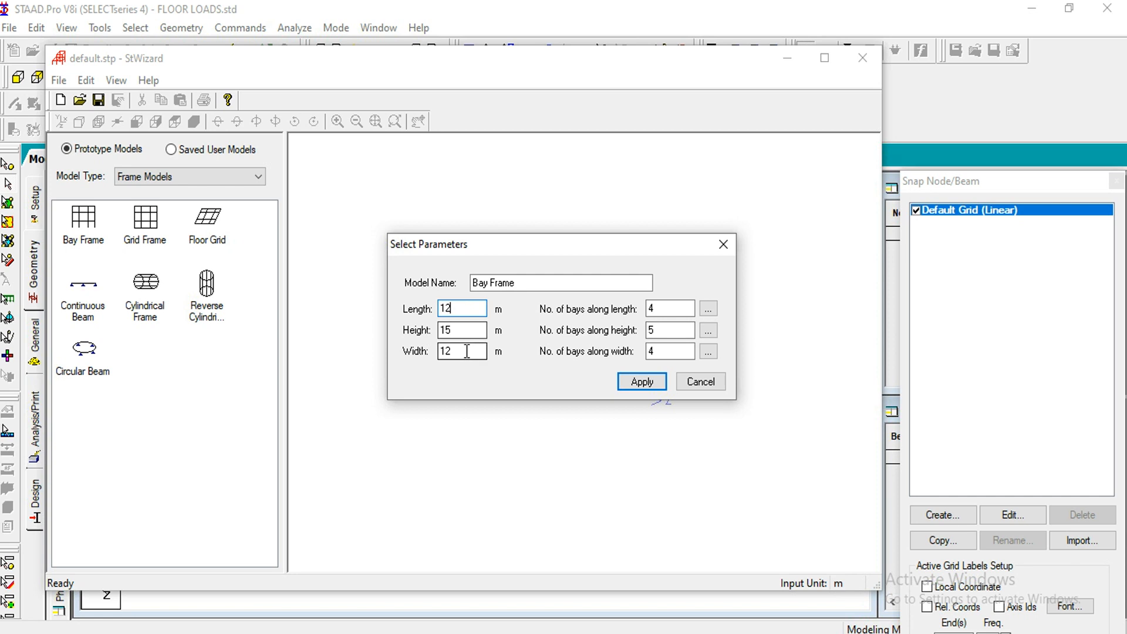
{"action": "type", "text": "9"}
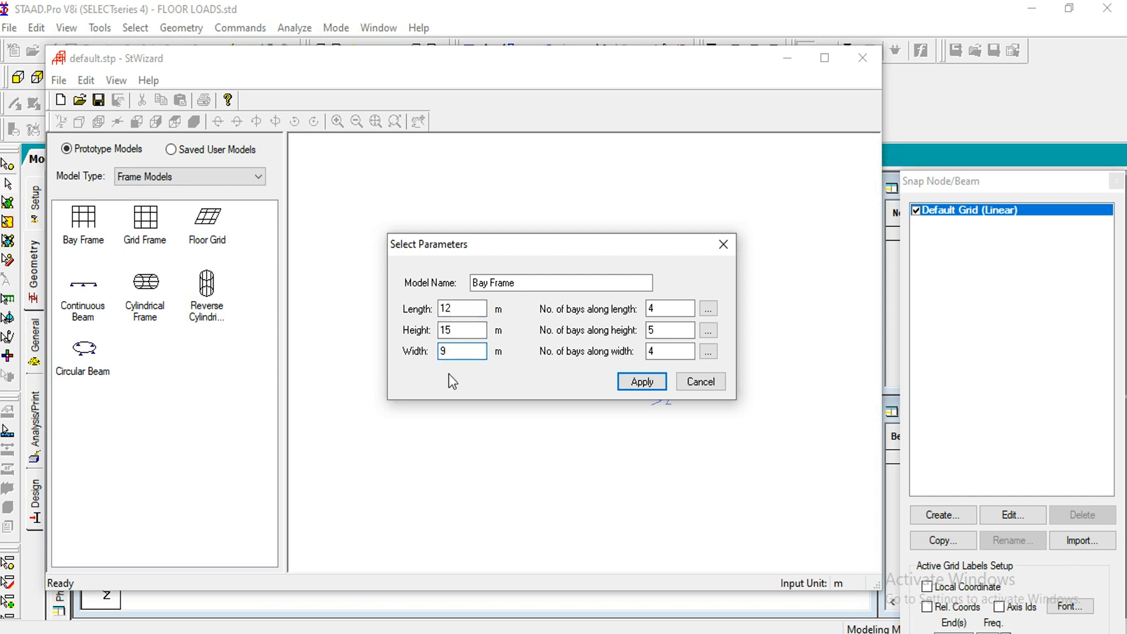
{"action": "key", "text": "Tab"}
{"action": "type", "text": "3"}
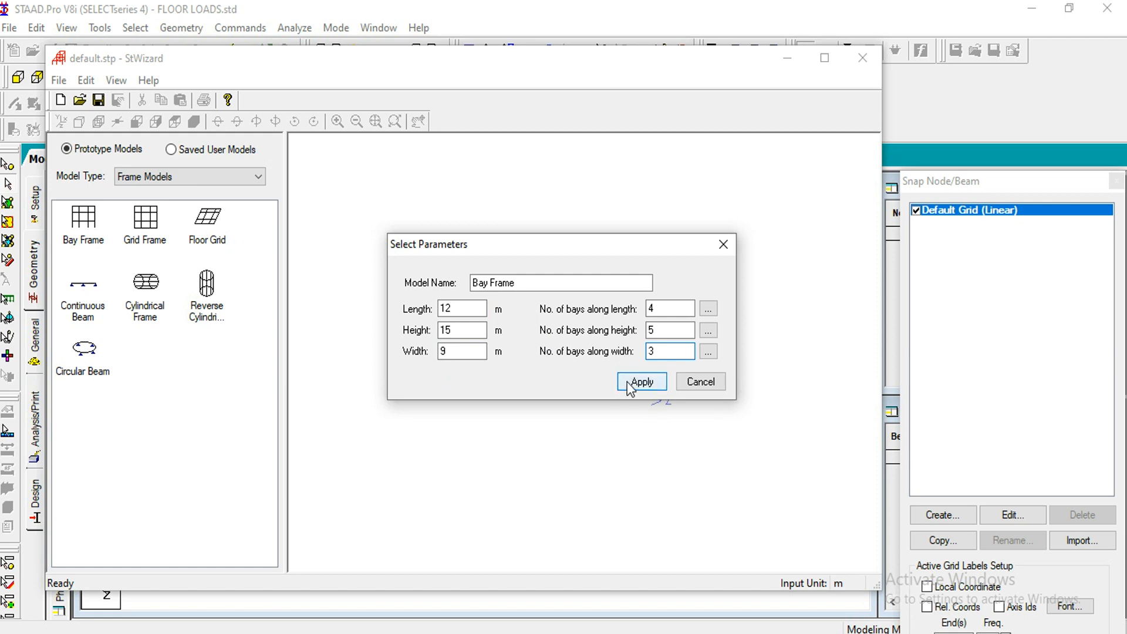
{"action": "left_click", "coordinate": [637, 383]}
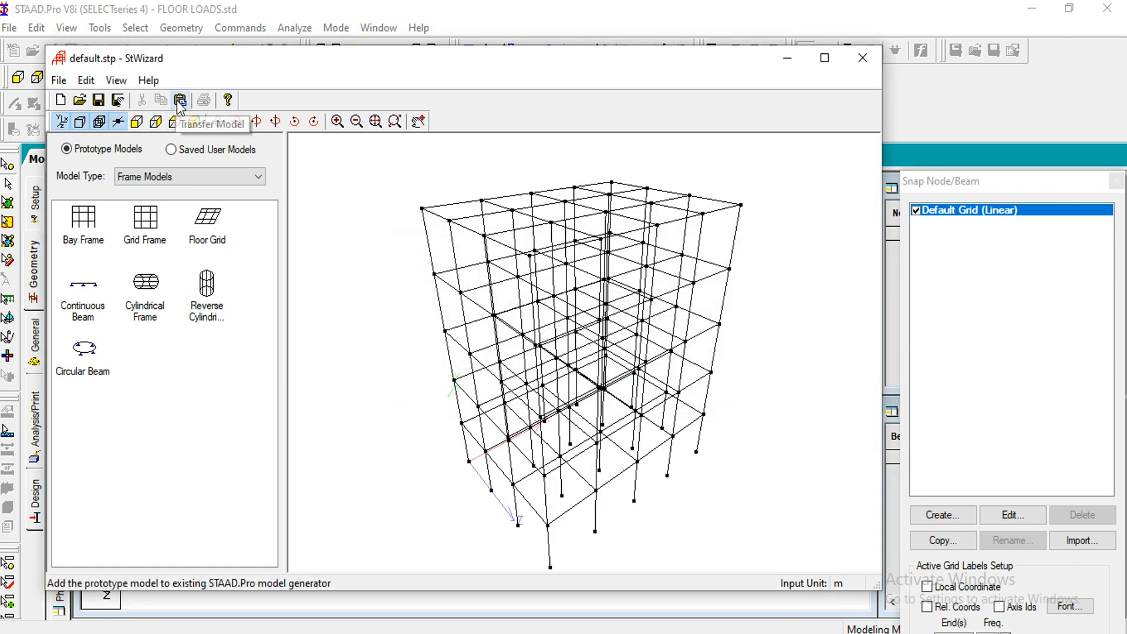
Step: Transfer the bay frame into the structure with X, Y and Z offsets of 0 m, and turn off the snap grid
{"action": "left_click", "coordinate": [867, 66]}
{"action": "left_click", "coordinate": [621, 369]}
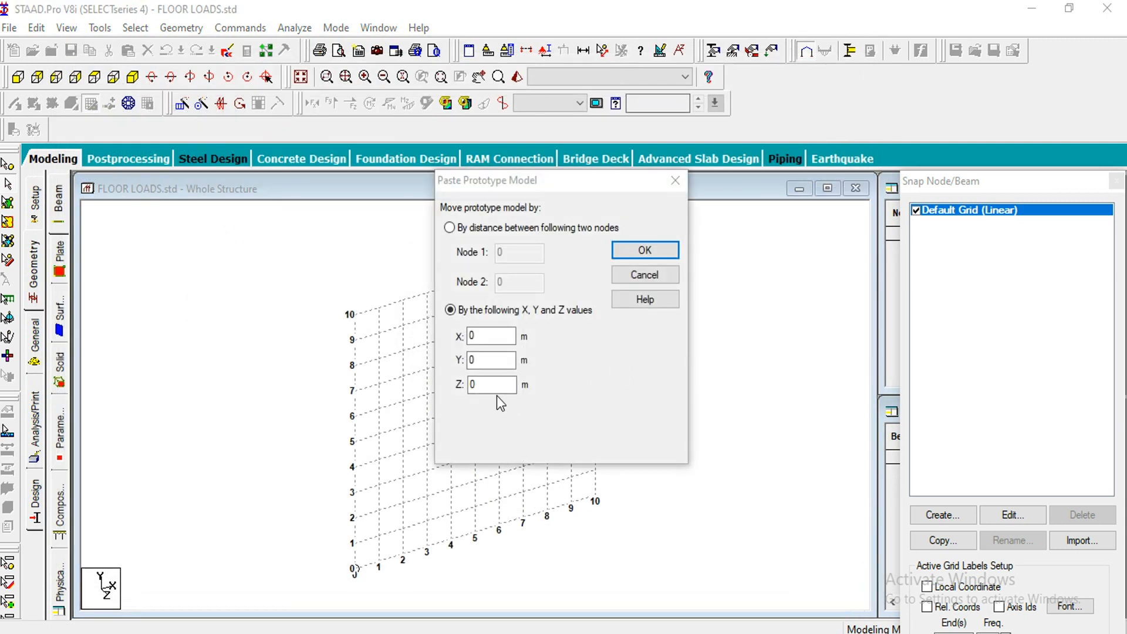
{"action": "left_click", "coordinate": [632, 248]}
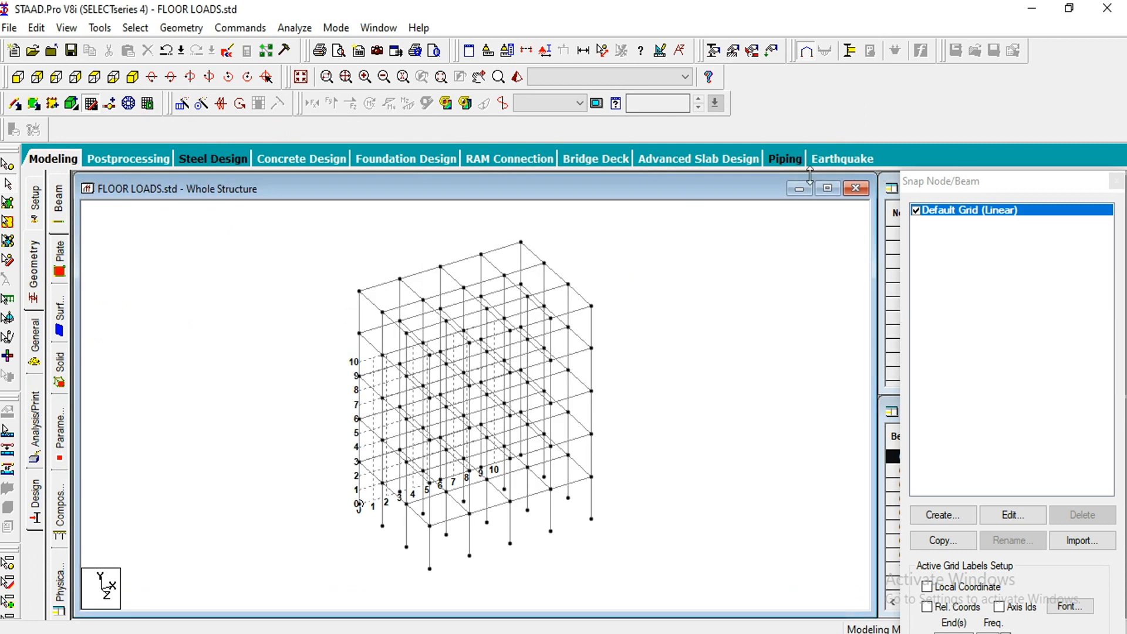
{"action": "left_click", "coordinate": [92, 105]}
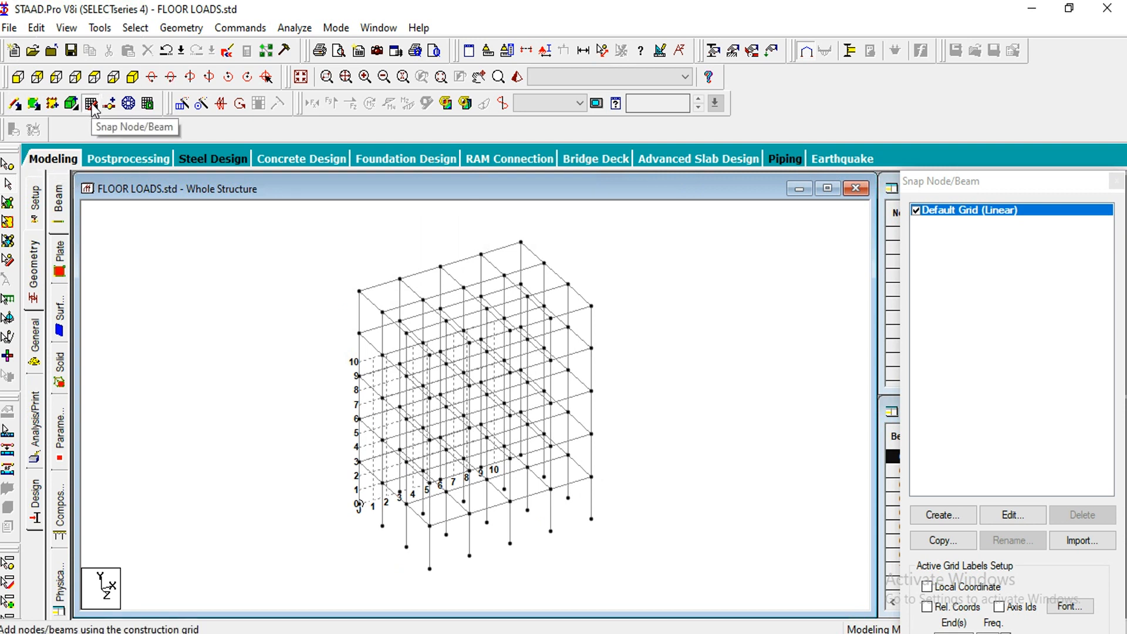
{"action": "left_click", "coordinate": [93, 105]}
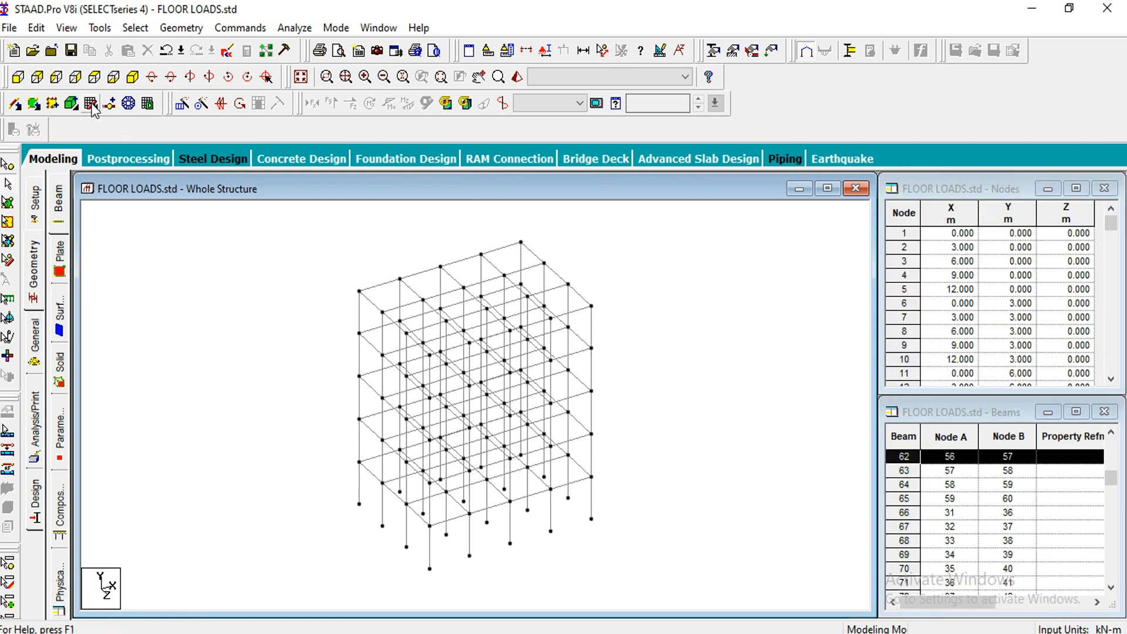
Step: Define a rectangular concrete section with YD 0.45 m and ZD 0.3 m
{"action": "left_click", "coordinate": [36, 335]}
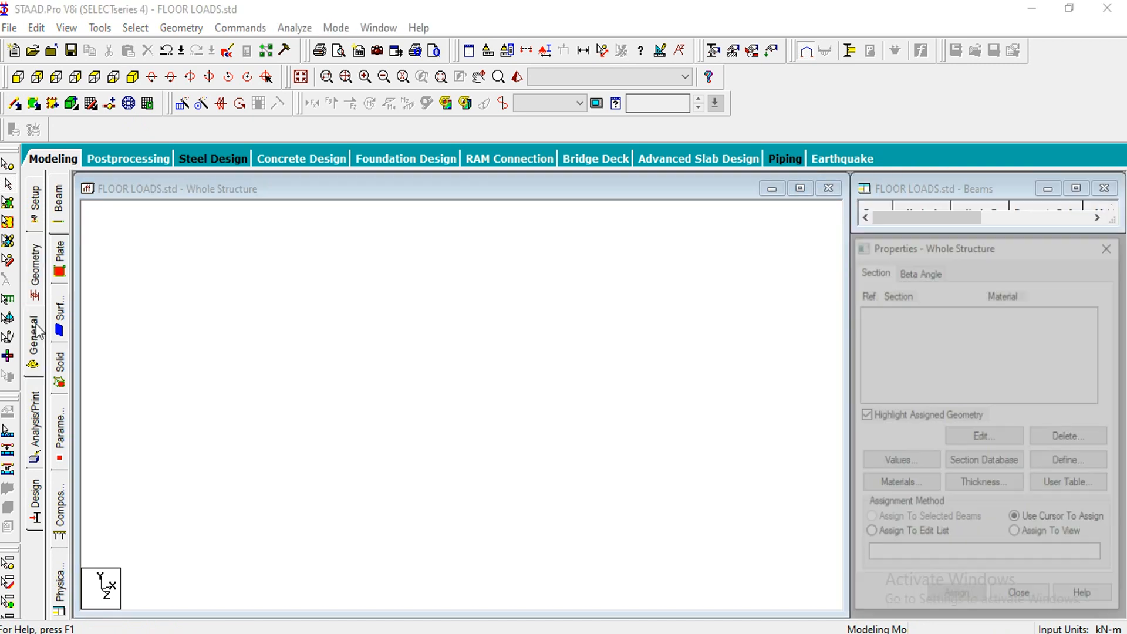
{"action": "left_click", "coordinate": [1092, 467]}
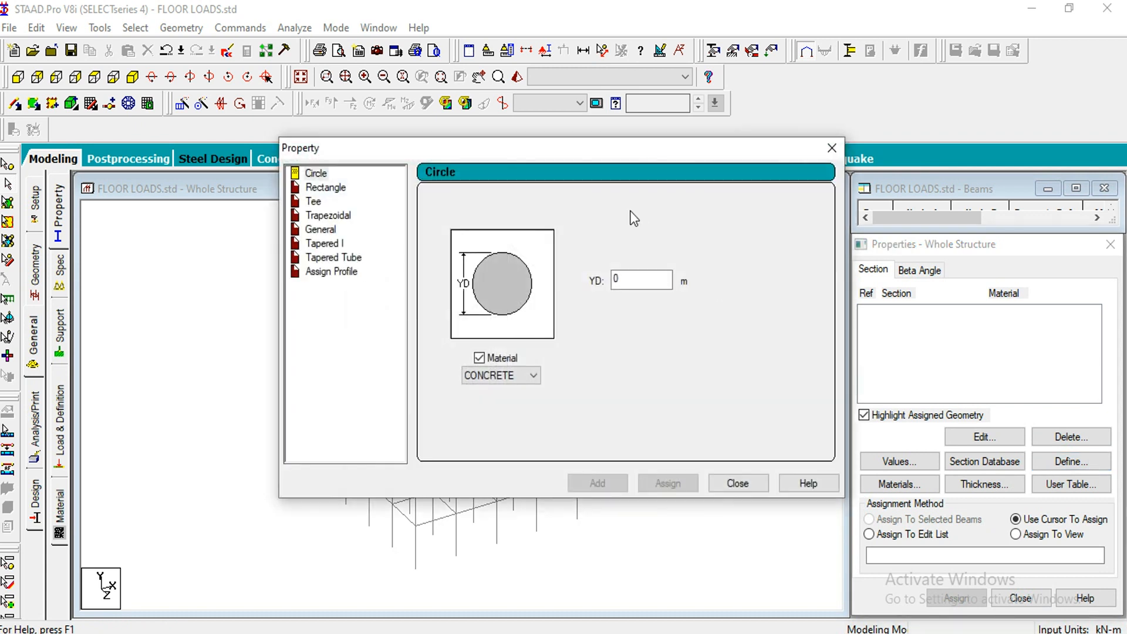
{"action": "left_click", "coordinate": [341, 188]}
{"action": "left_click", "coordinate": [635, 272]}
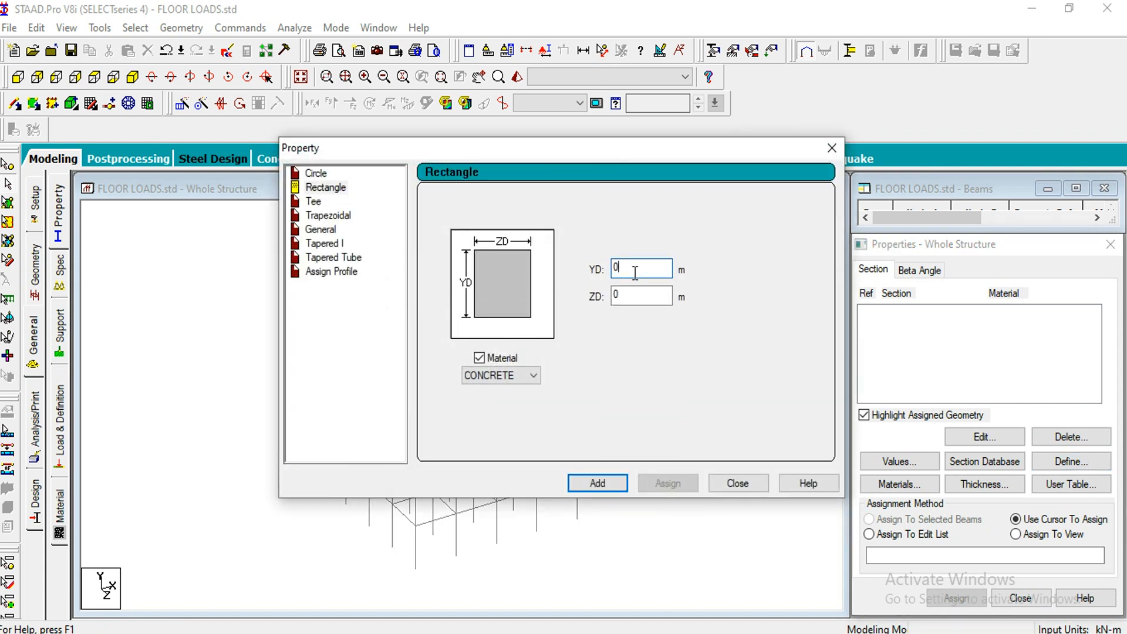
{"action": "type", "text": ".45"}
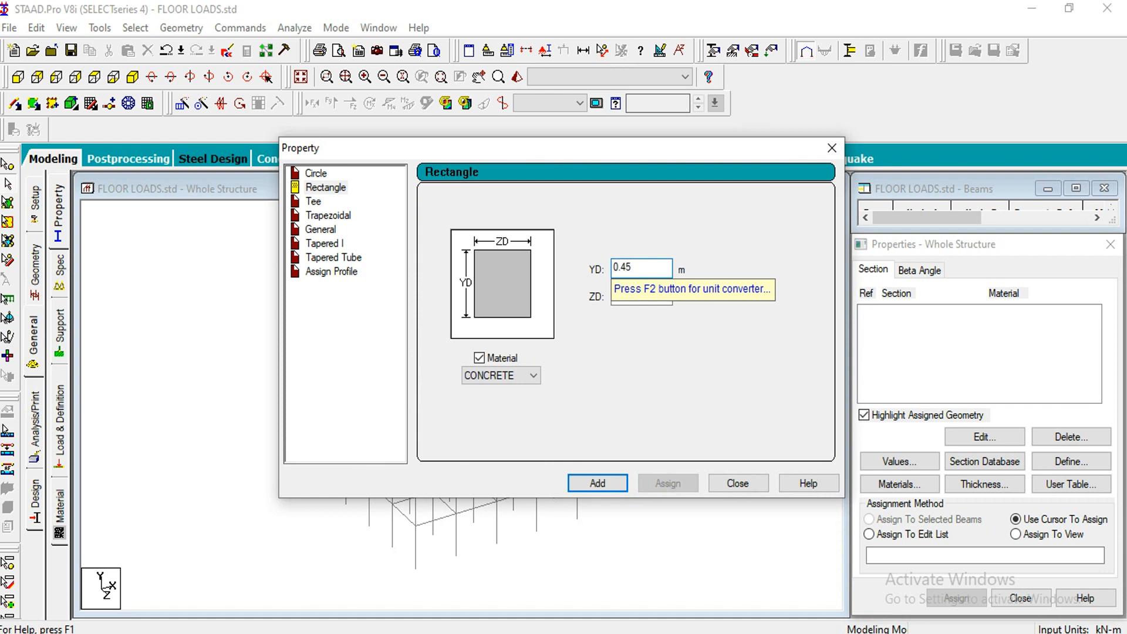
{"action": "key", "text": "Tab"}
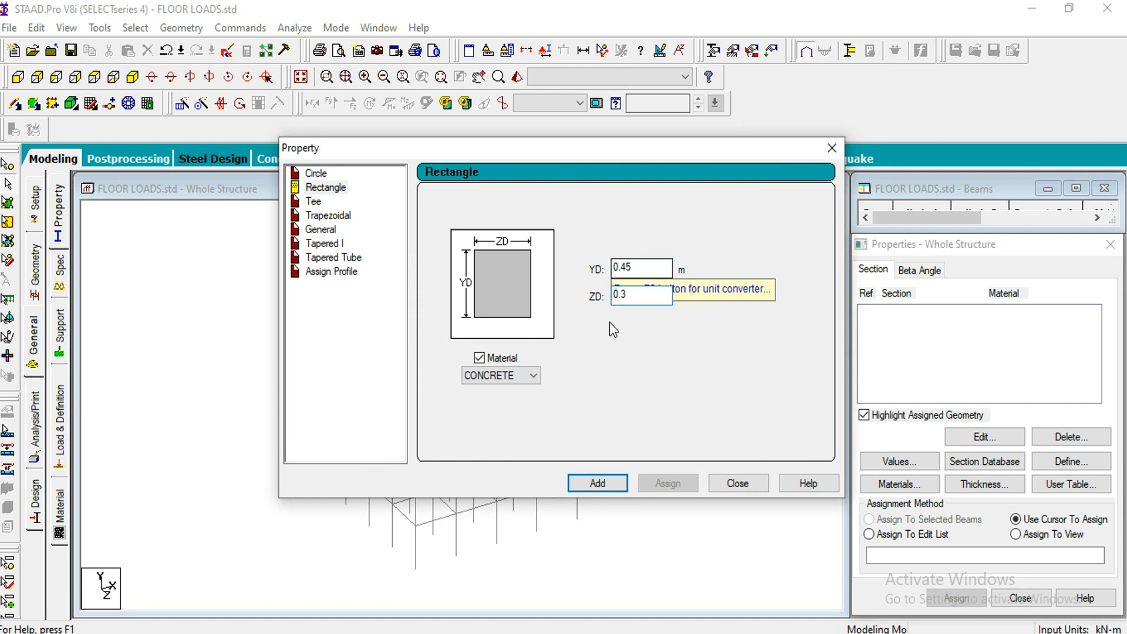
{"action": "left_click", "coordinate": [594, 484]}
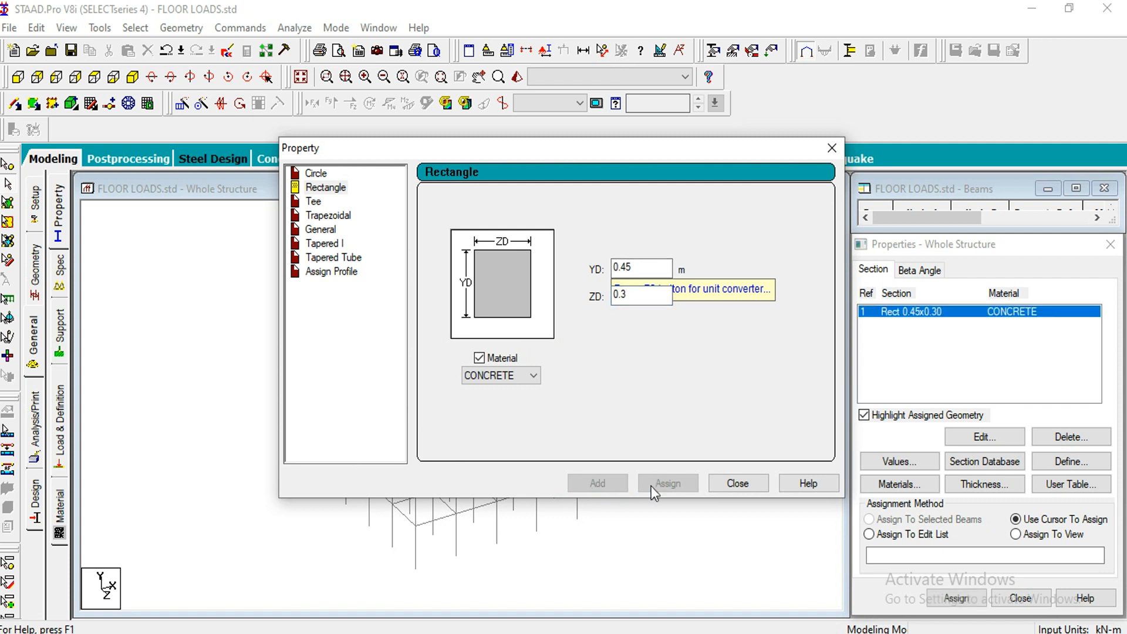
{"action": "left_click", "coordinate": [730, 490]}
Step: Assign the Rect 0.45x0.30 section to all members in the view and clear the selection
{"action": "left_click", "coordinate": [1016, 534]}
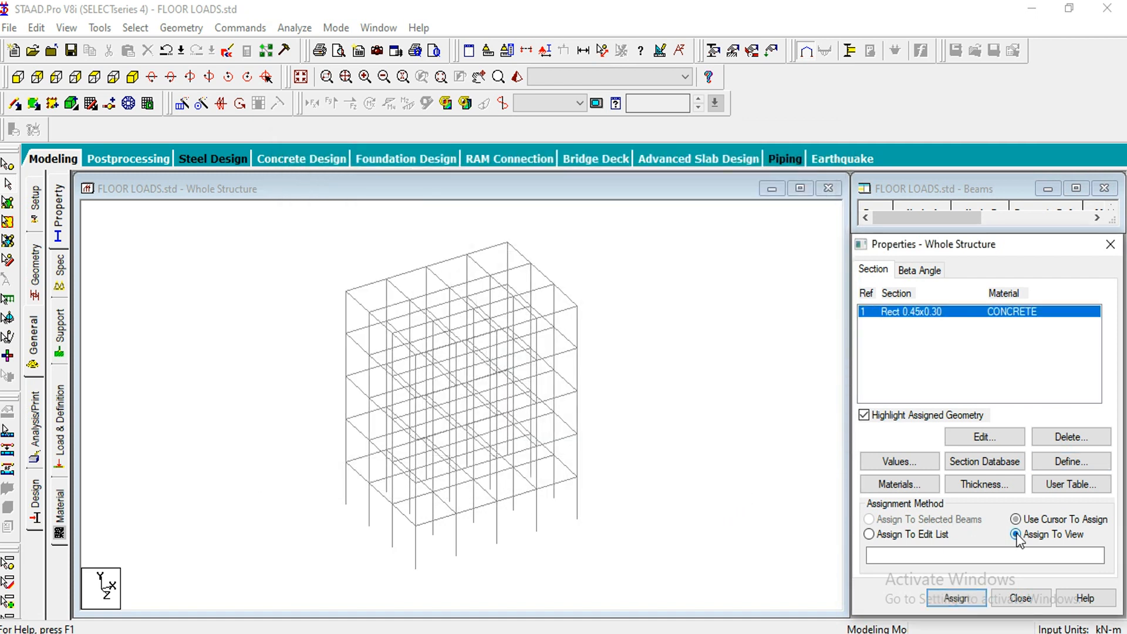
{"action": "left_click", "coordinate": [957, 598]}
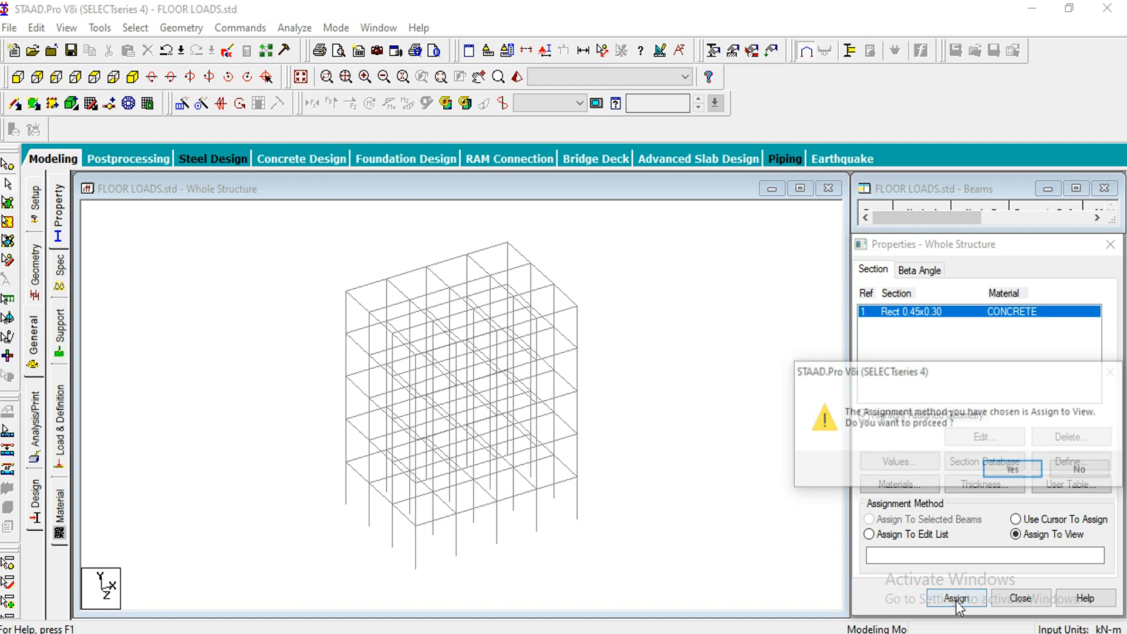
{"action": "left_click", "coordinate": [1014, 470]}
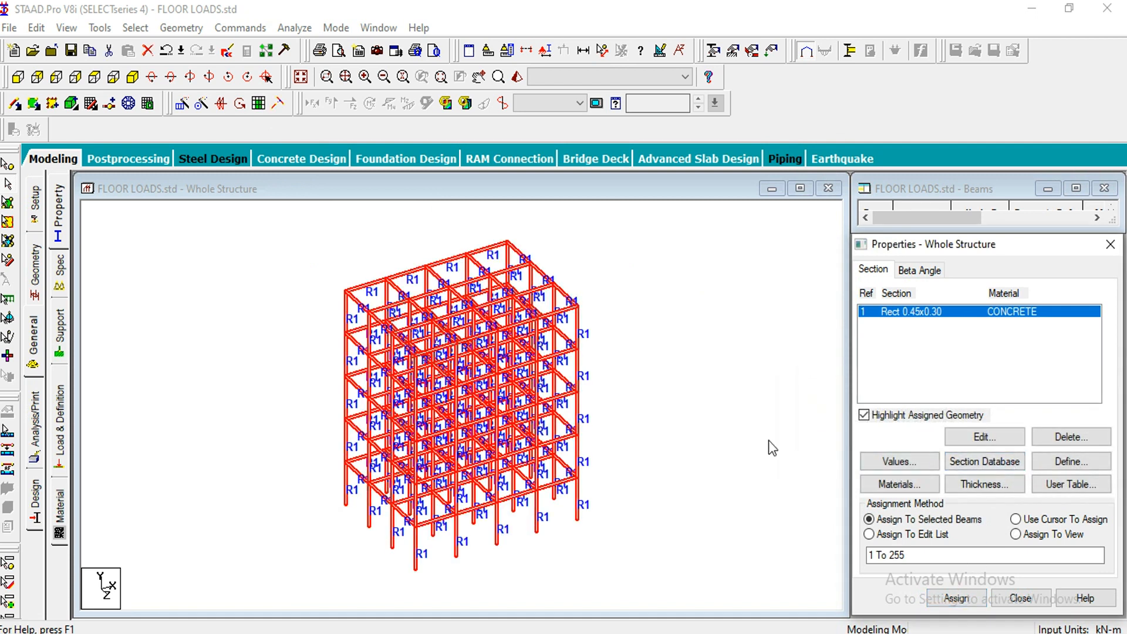
{"action": "left_click", "coordinate": [772, 448]}
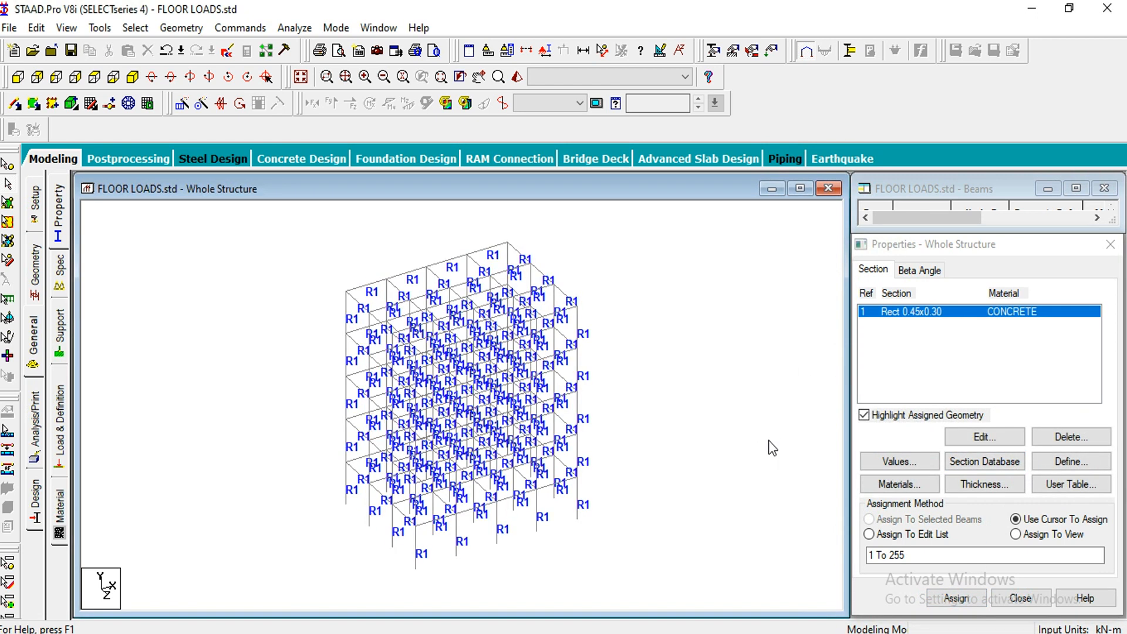
Step: Create a fixed support definition for the structure
{"action": "left_click", "coordinate": [66, 325]}
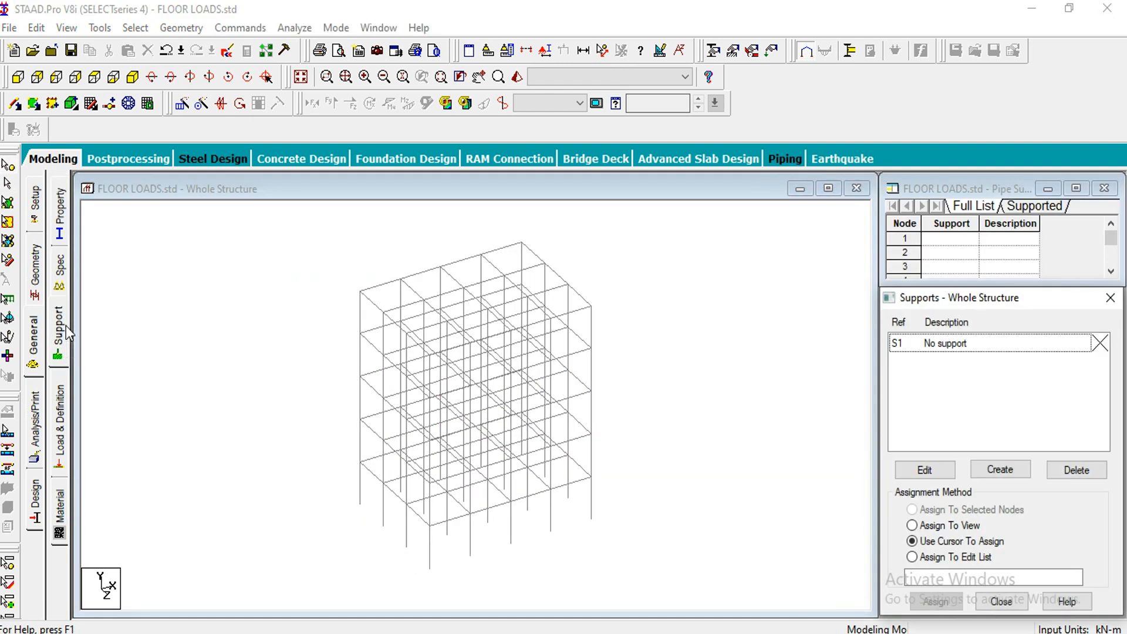
{"action": "left_click", "coordinate": [993, 475]}
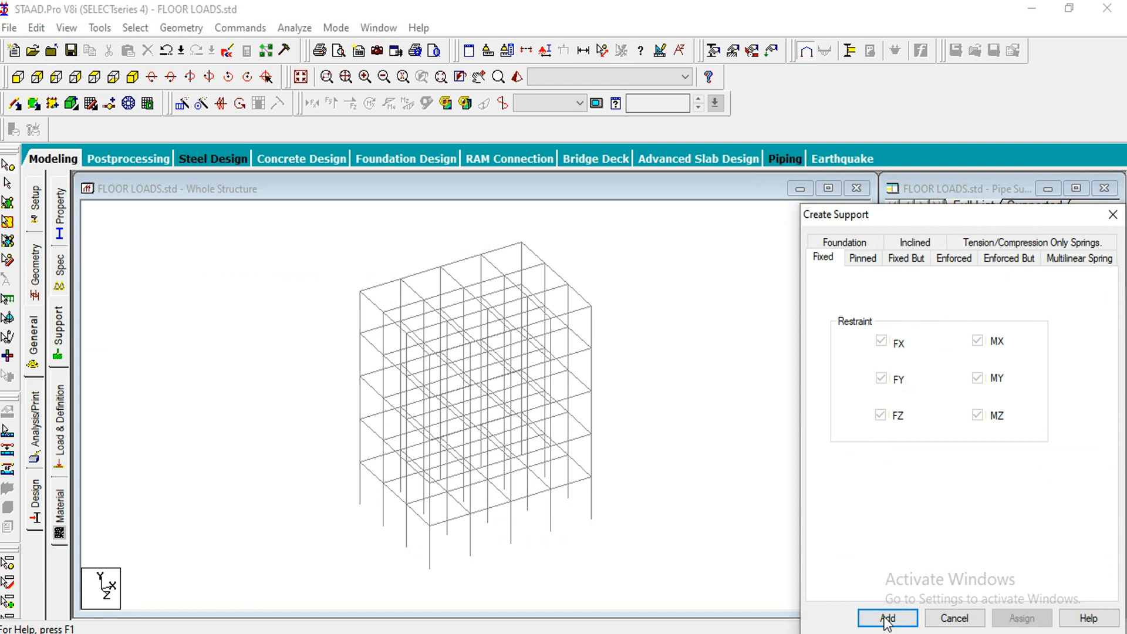
{"action": "left_click", "coordinate": [884, 613]}
Step: Assign the fixed Support 2 to all the base nodes of the columns, selected together in front view
{"action": "left_click", "coordinate": [958, 362]}
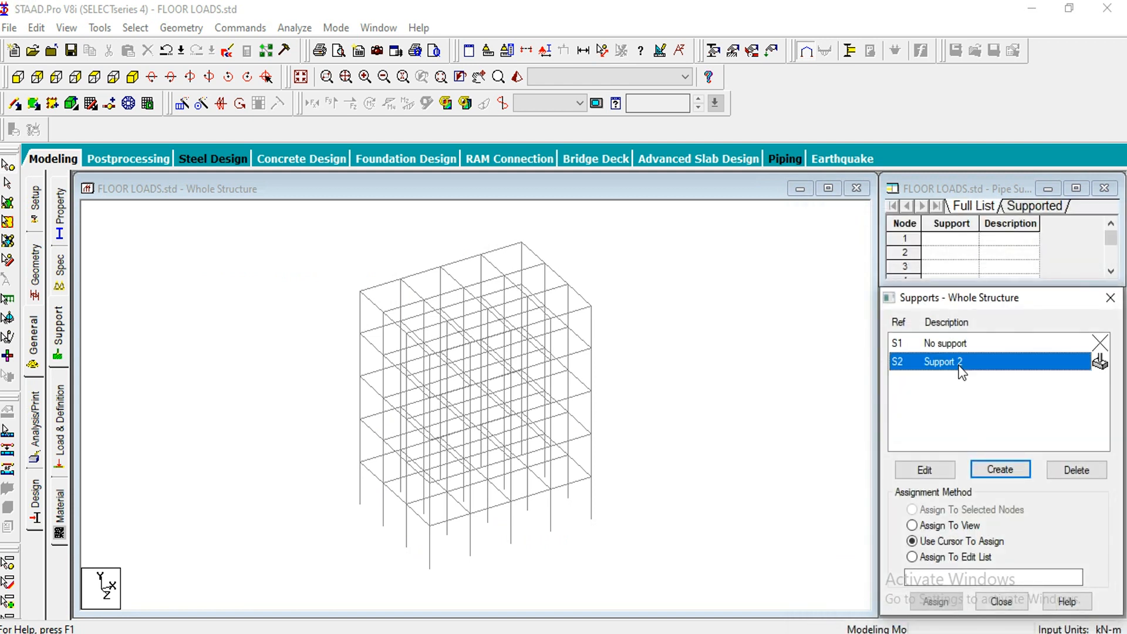
{"action": "left_click", "coordinate": [17, 77]}
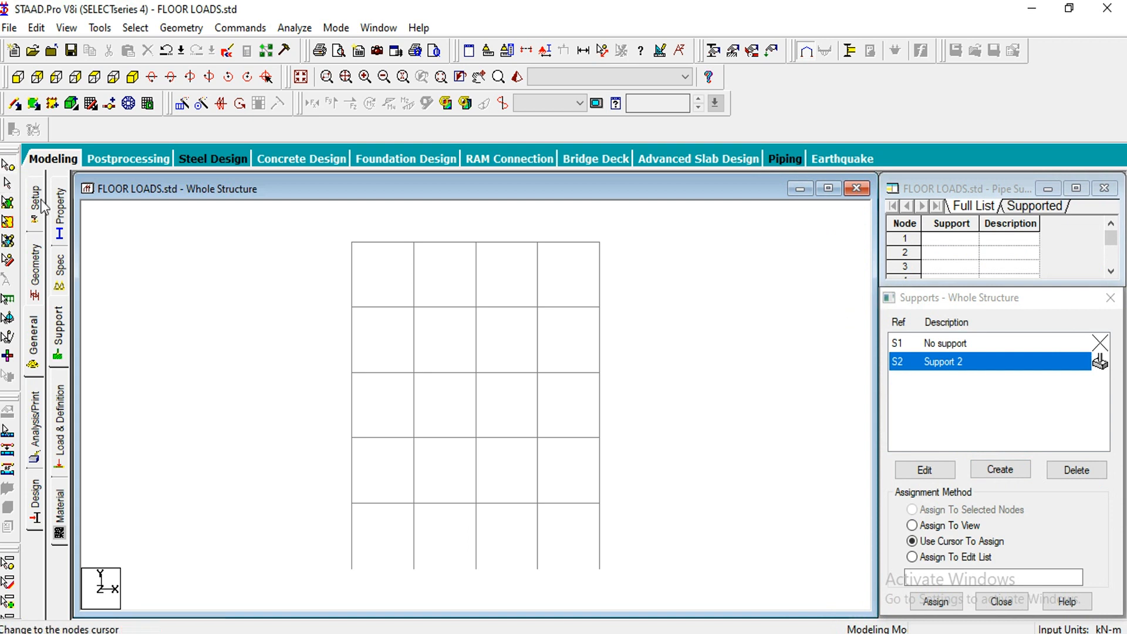
{"action": "left_click_drag", "start_coordinate": [623, 536], "coordinate": [332, 612]}
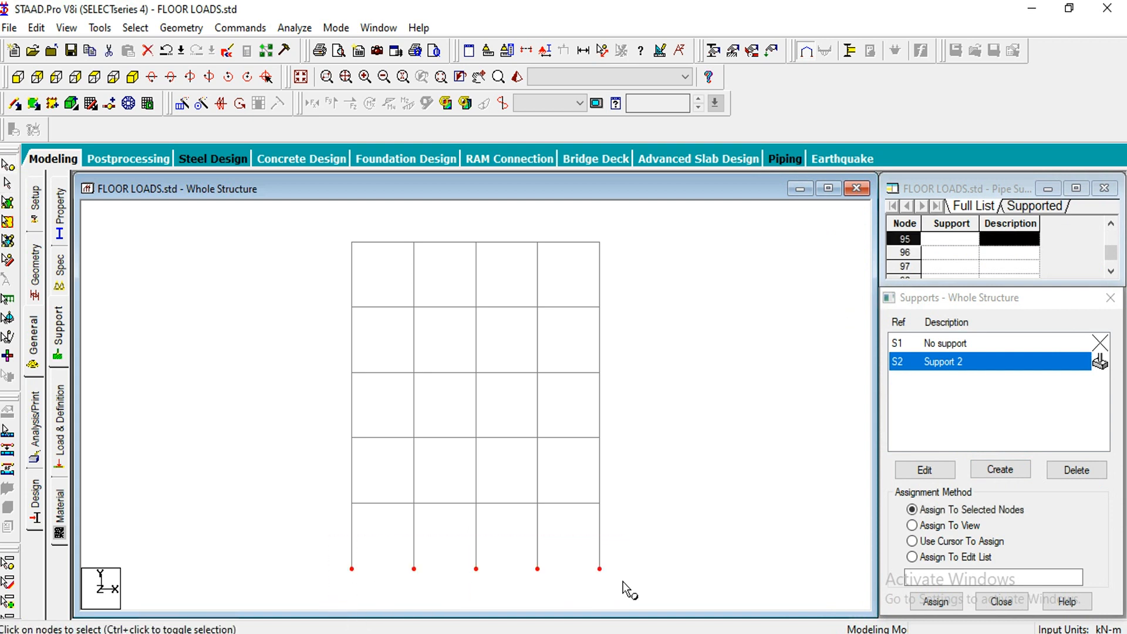
{"action": "left_click", "coordinate": [937, 603]}
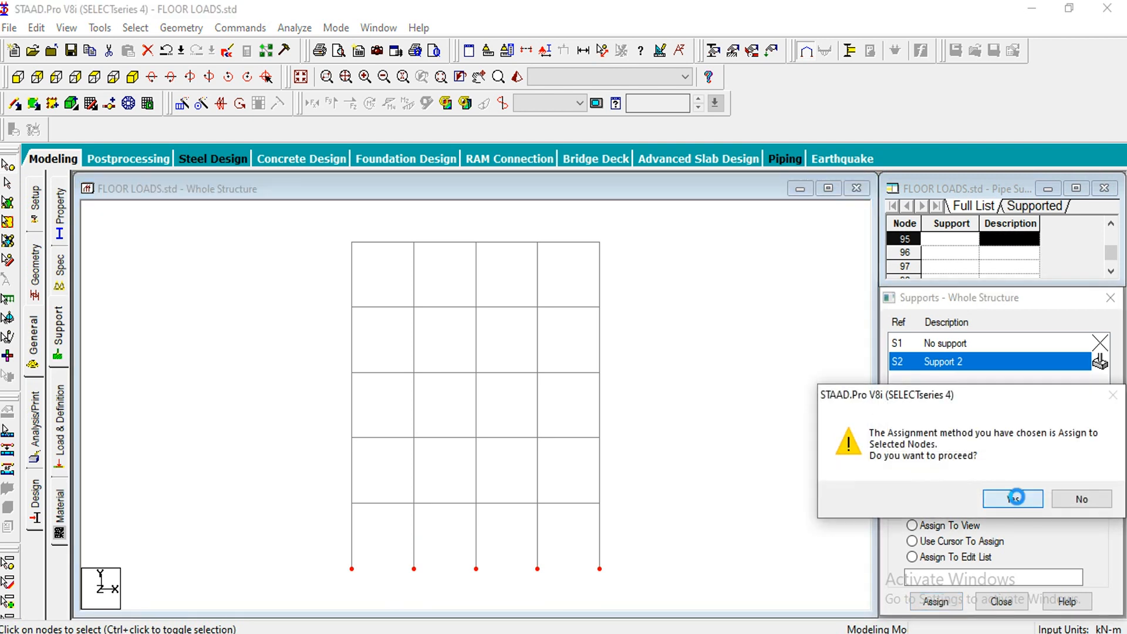
{"action": "left_click", "coordinate": [933, 498]}
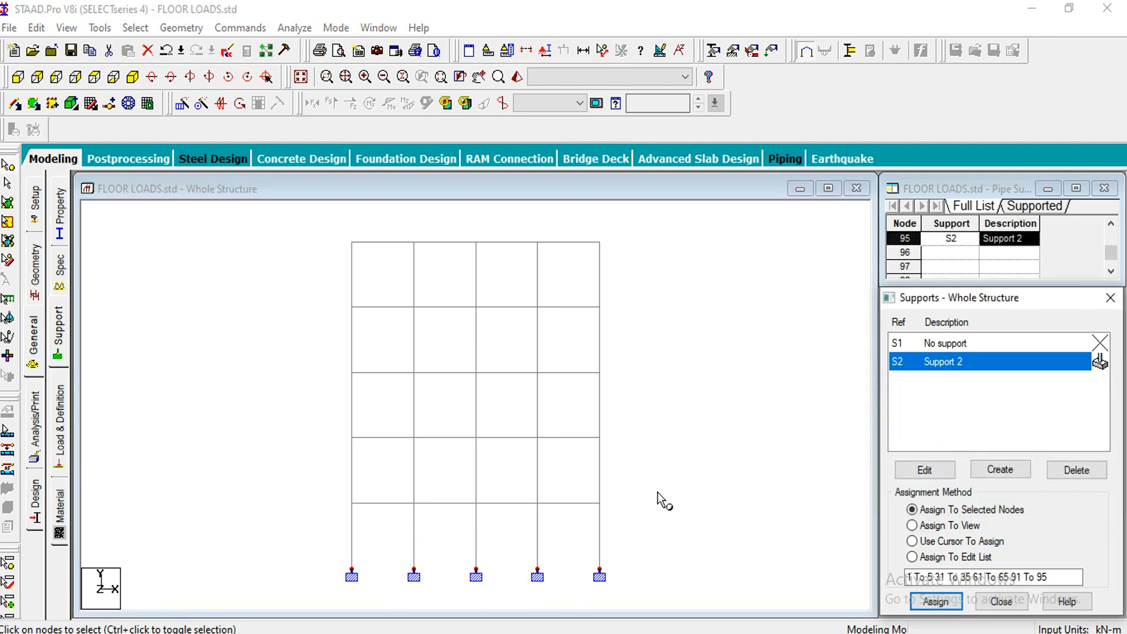
Step: Add primary load case 1, titled LOAD CASE 1, with the loading type Dead
{"action": "left_click", "coordinate": [63, 436]}
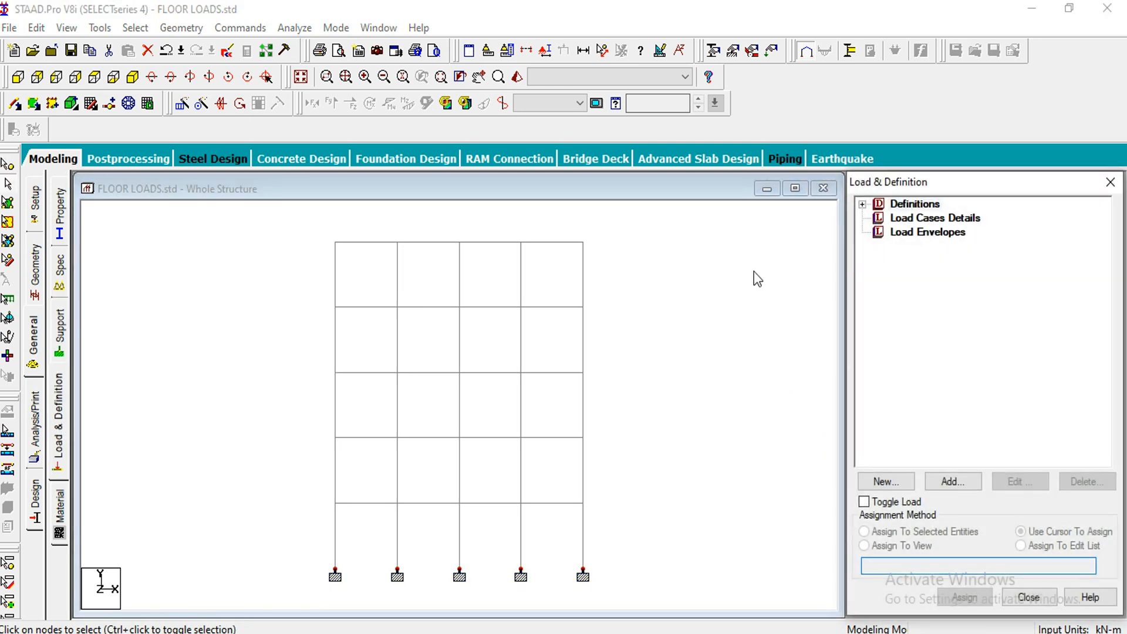
{"action": "left_click", "coordinate": [922, 222]}
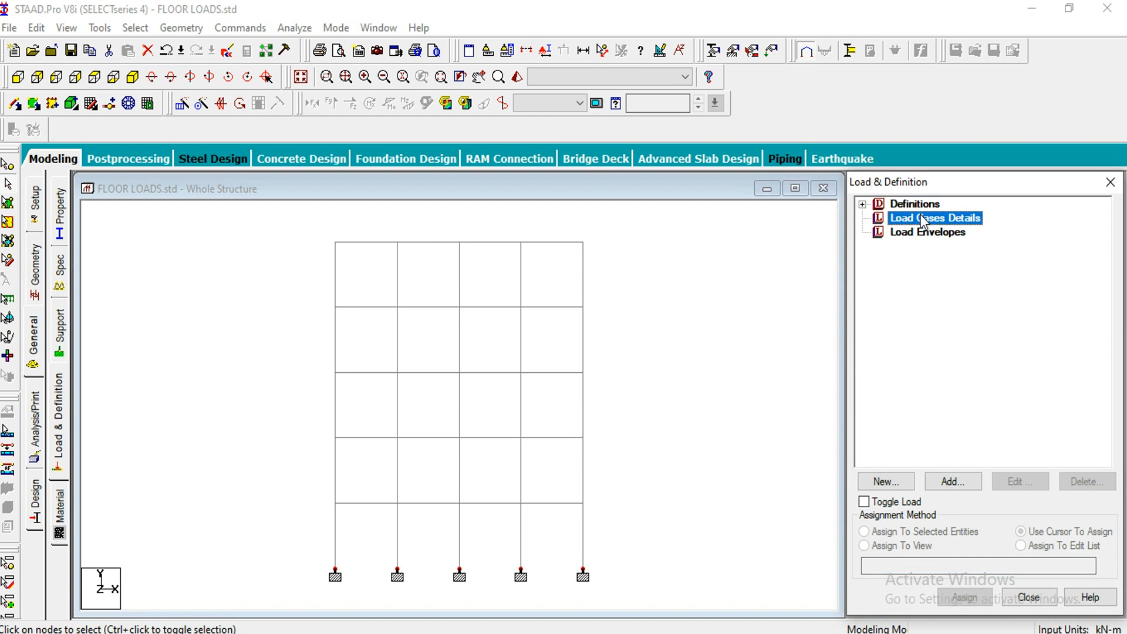
{"action": "left_click", "coordinate": [946, 481]}
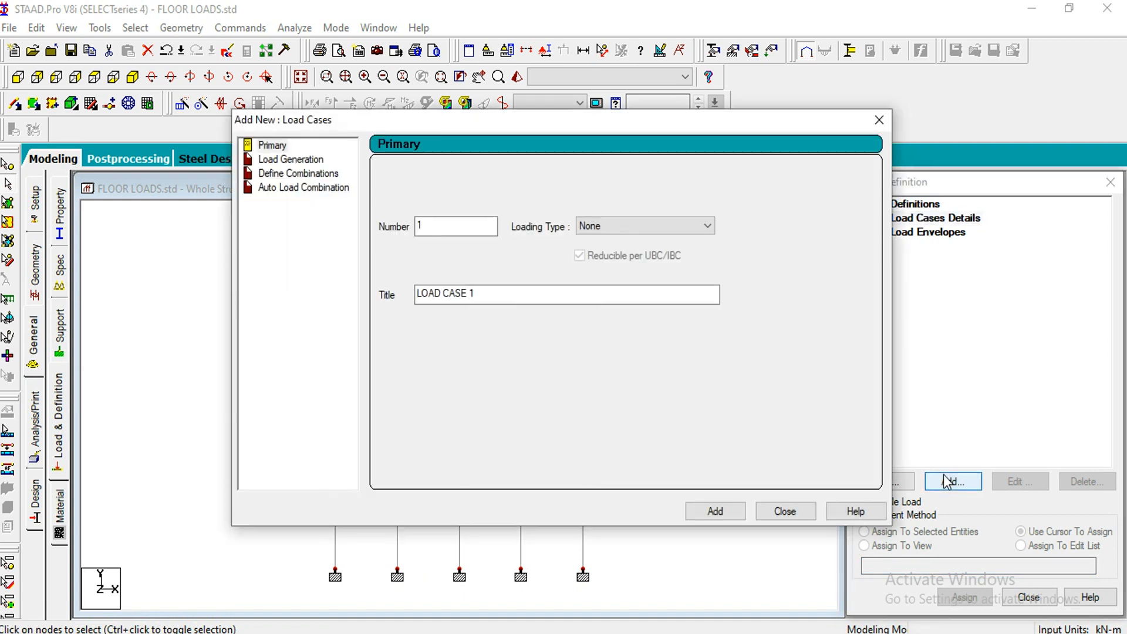
{"action": "left_click", "coordinate": [630, 226]}
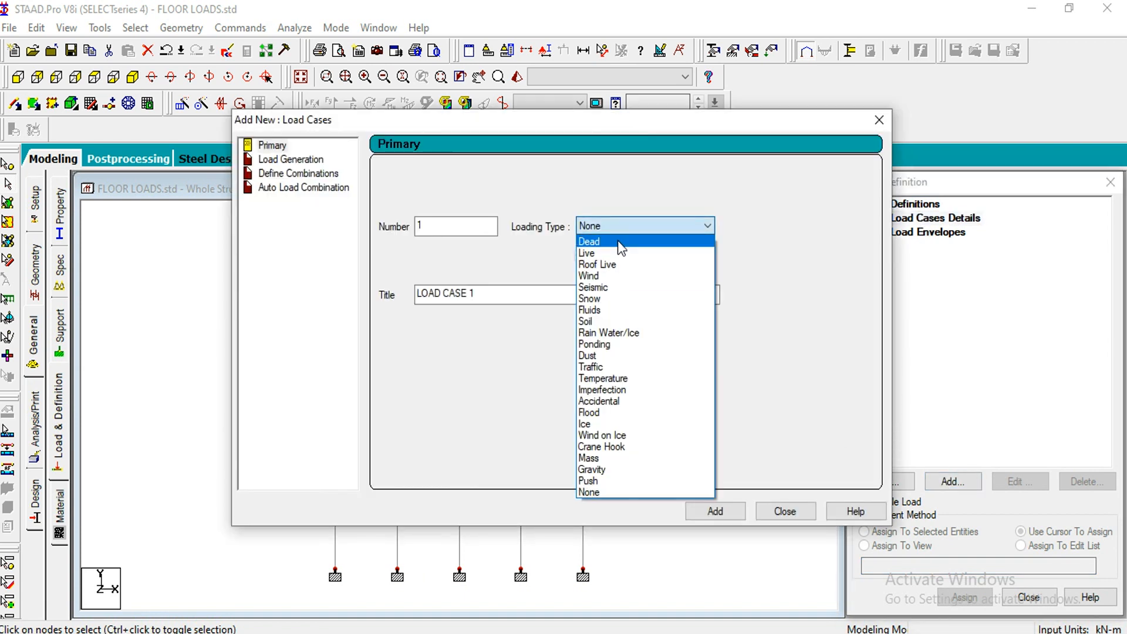
{"action": "left_click", "coordinate": [624, 242]}
{"action": "left_click", "coordinate": [727, 512]}
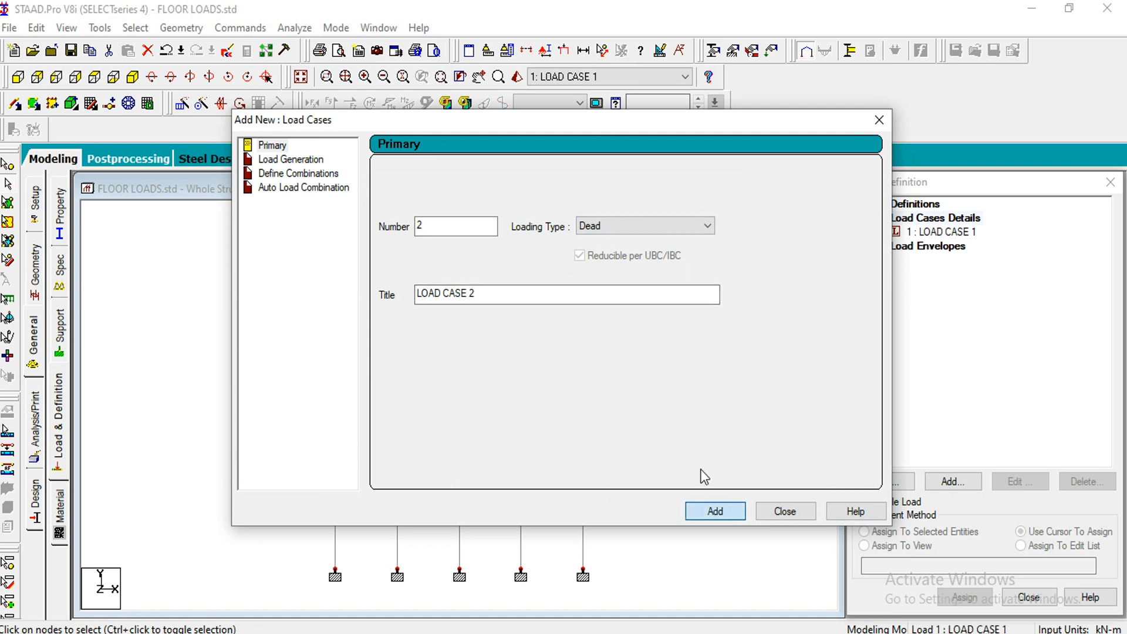
Step: Add primary load case 2, titled LOAD CASE 2, with the loading type Live and finish adding load cases
{"action": "left_click", "coordinate": [622, 228]}
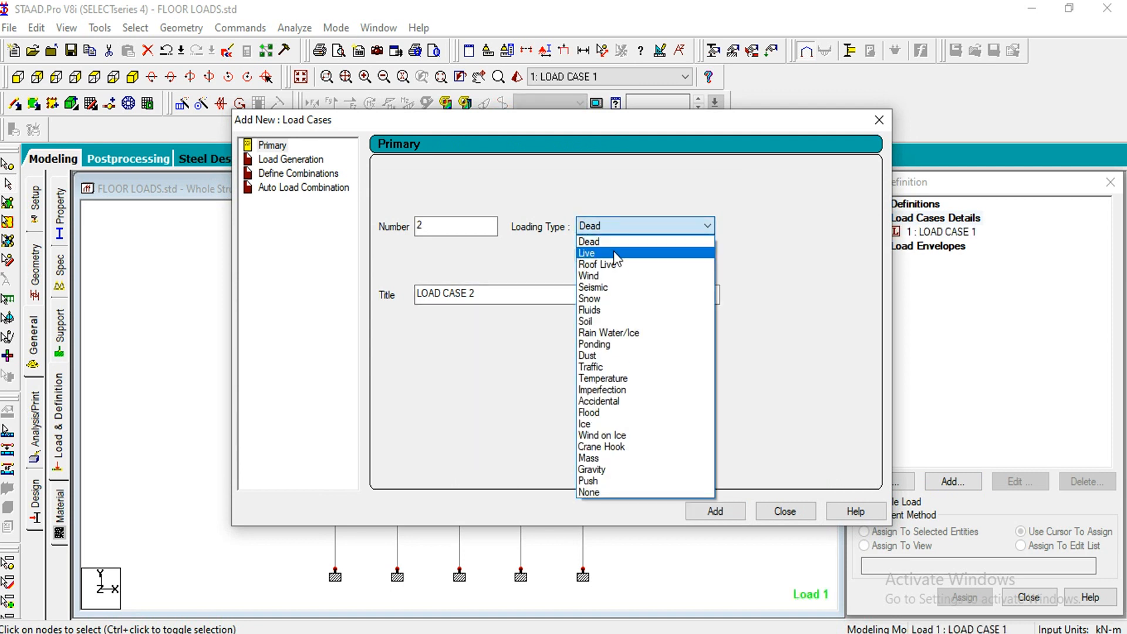
{"action": "left_click", "coordinate": [614, 252]}
{"action": "left_click", "coordinate": [706, 512]}
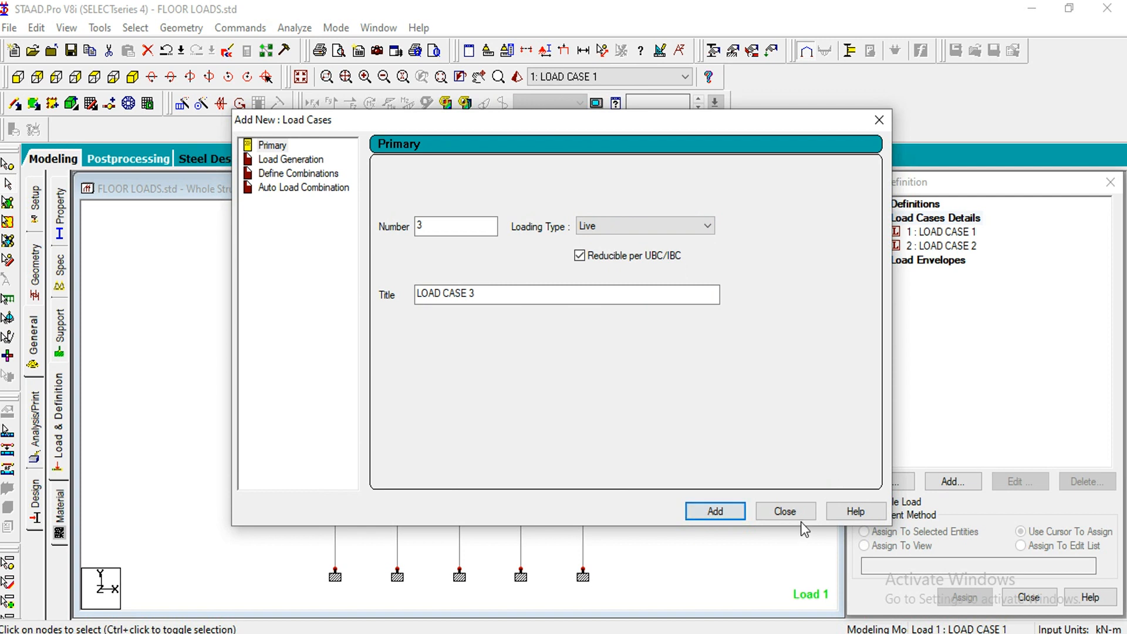
{"action": "left_click", "coordinate": [798, 512]}
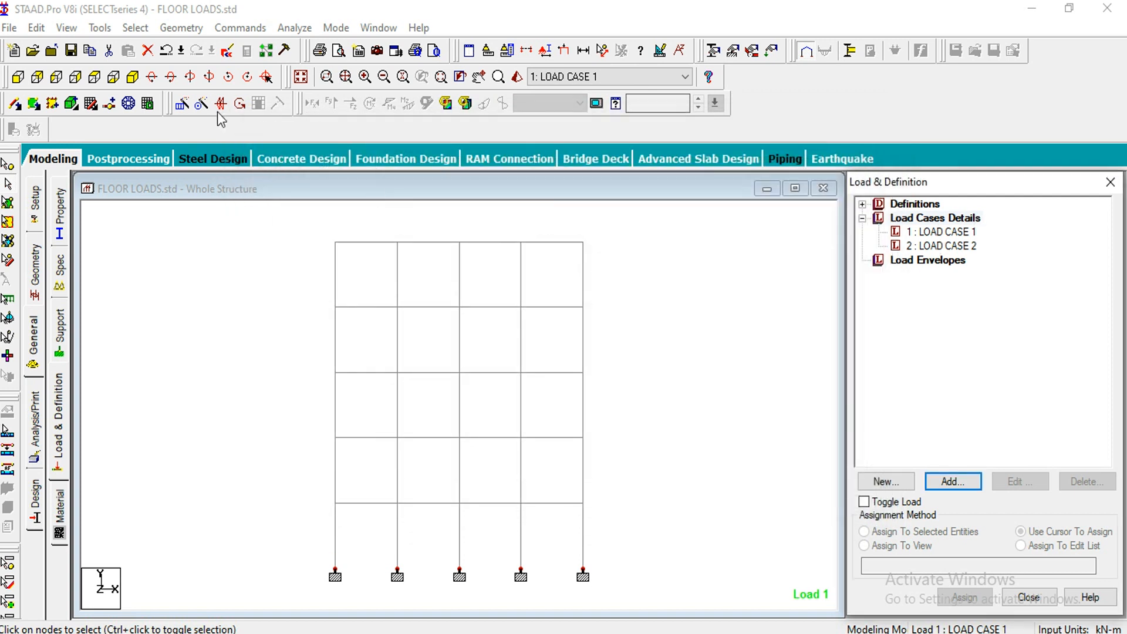
Step: In isometric view, start a new floor load item under LOAD CASE 1 with a pressure of -3.5 kN/m2
{"action": "left_click", "coordinate": [137, 77]}
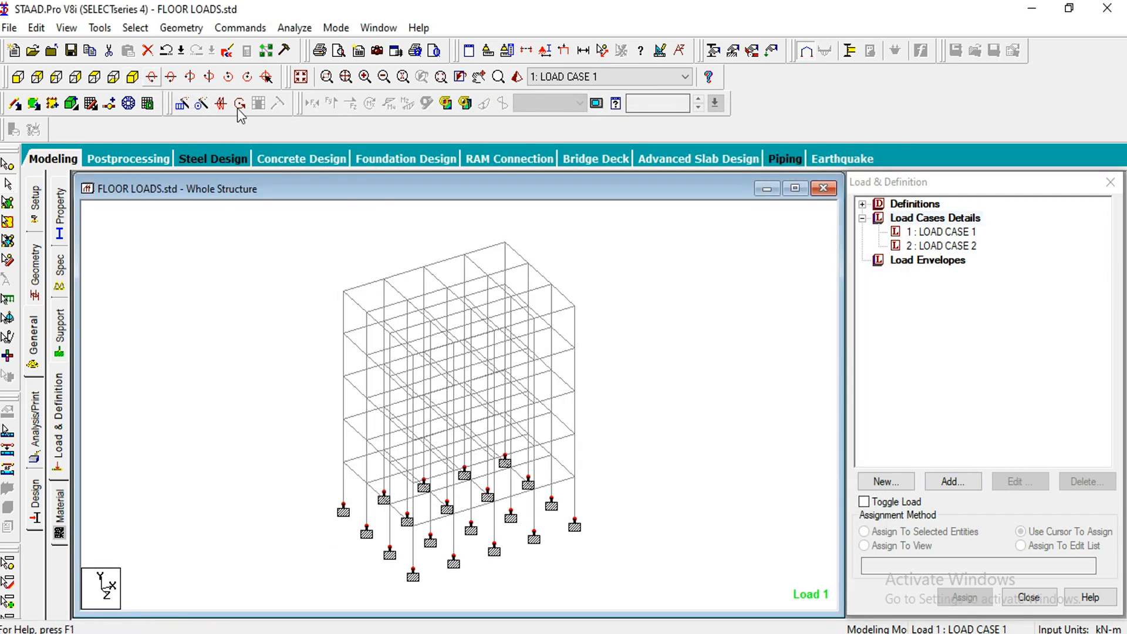
{"action": "left_click", "coordinate": [939, 232]}
{"action": "left_click", "coordinate": [943, 484]}
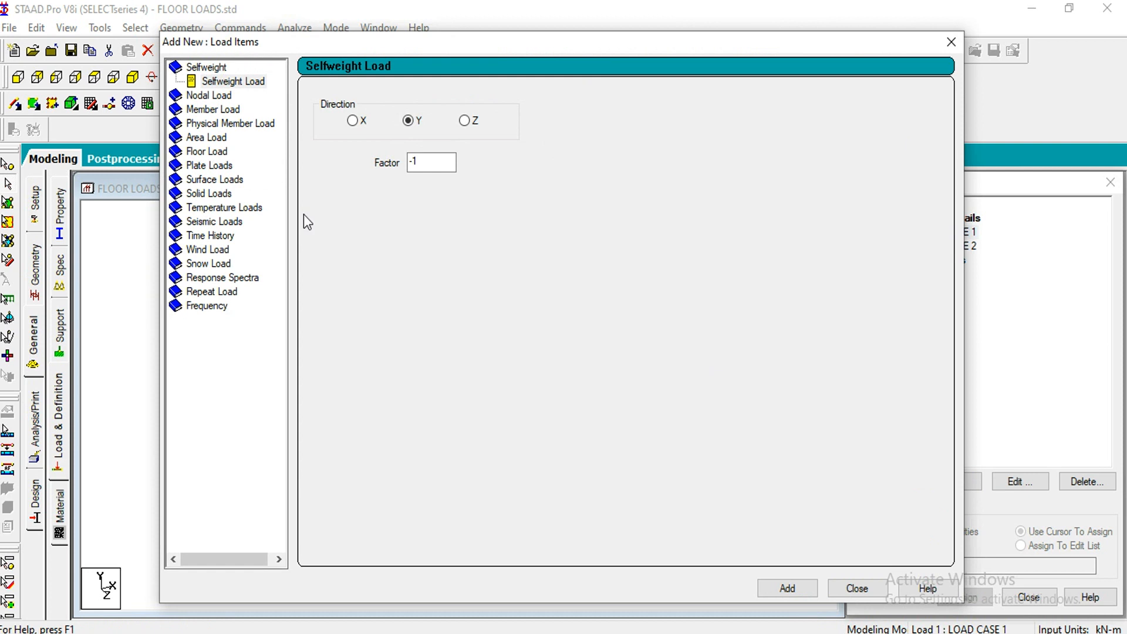
{"action": "left_click", "coordinate": [205, 152]}
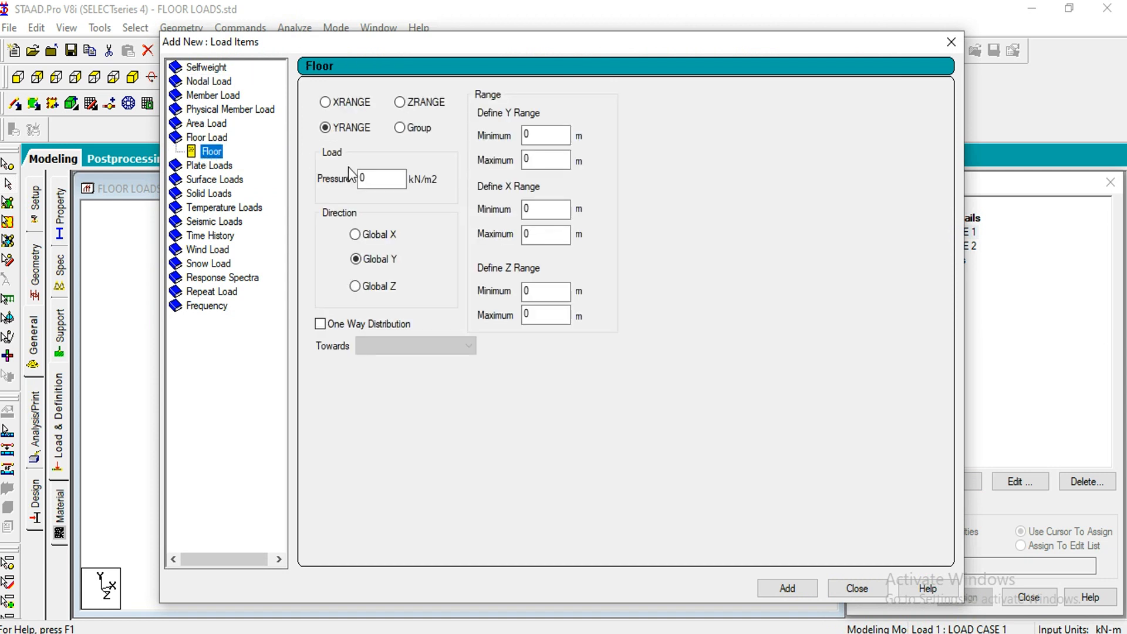
{"action": "double_click", "coordinate": [384, 180]}
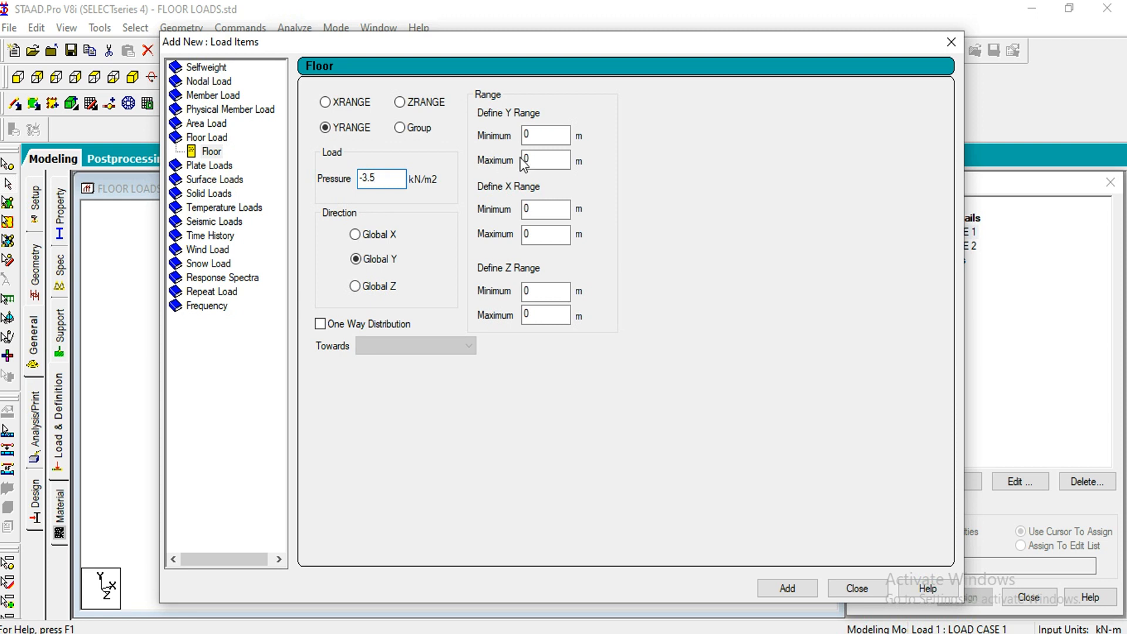
Step: Measure the heights from the column bases to the first floor level and to the level just below the roof
{"action": "left_click_drag", "start_coordinate": [527, 42], "coordinate": [860, 36]}
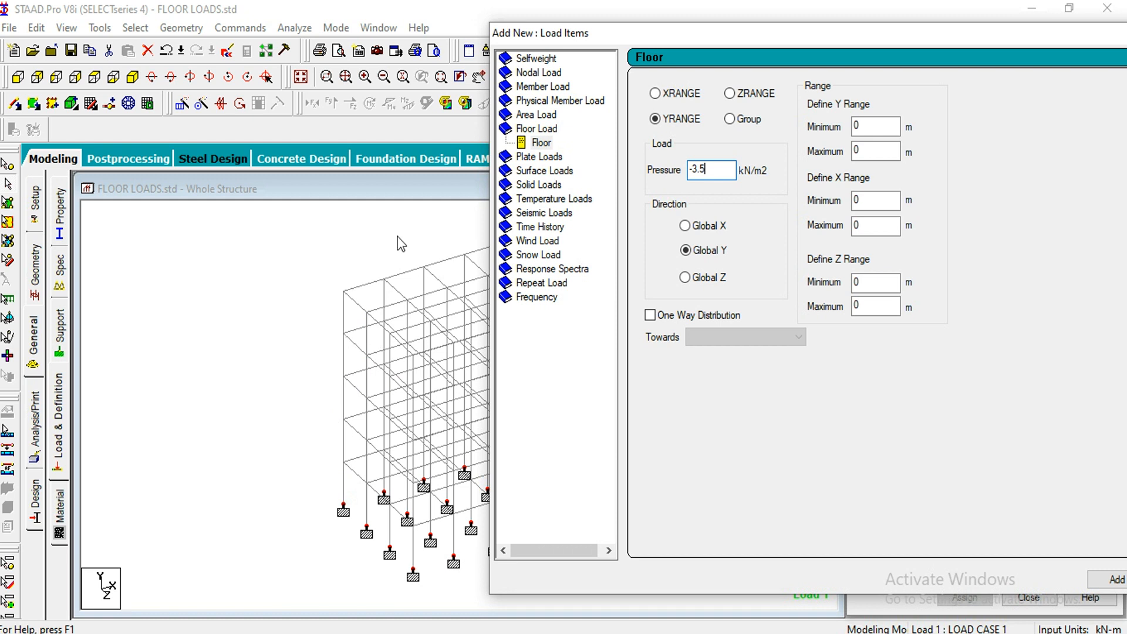
{"action": "left_click_drag", "start_coordinate": [740, 37], "coordinate": [873, 100]}
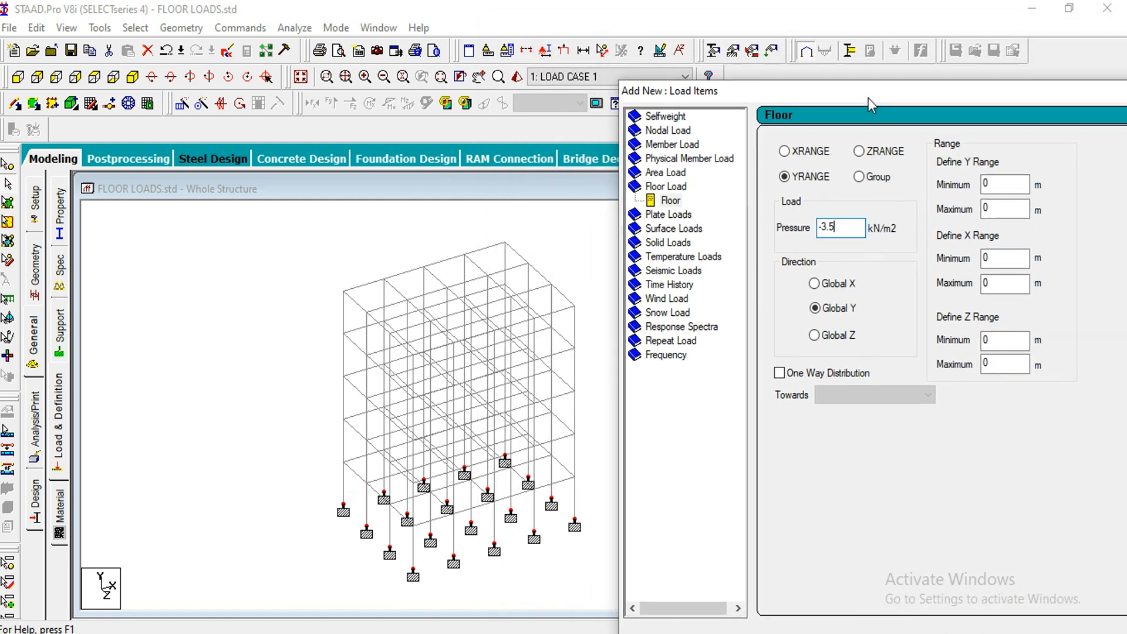
{"action": "left_click", "coordinate": [608, 58]}
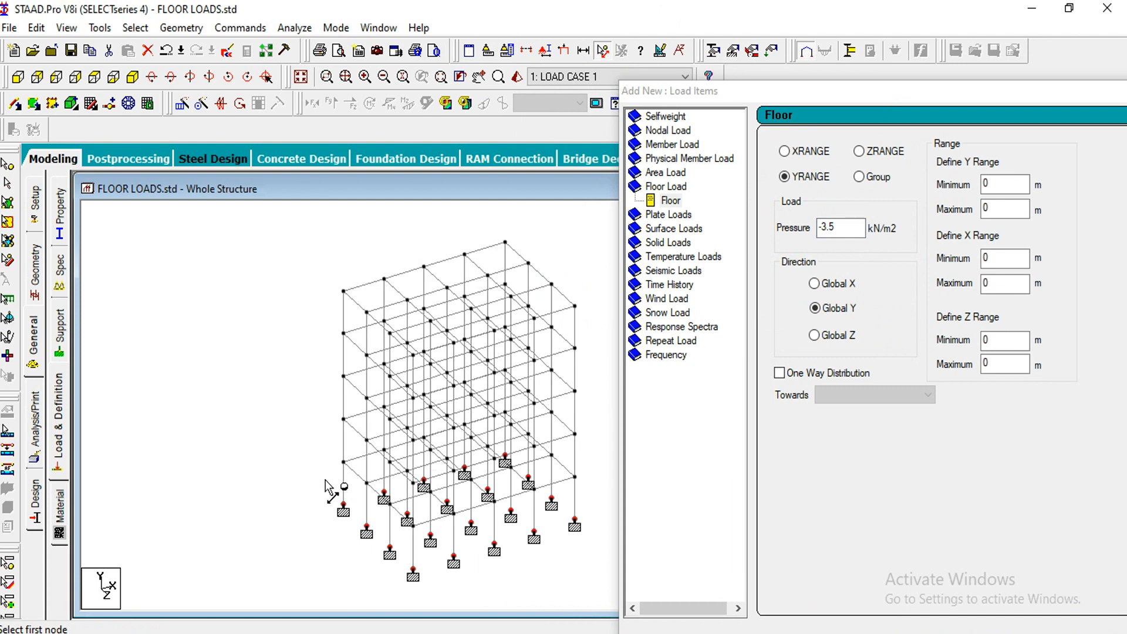
{"action": "left_click", "coordinate": [344, 503]}
{"action": "left_click", "coordinate": [344, 462]}
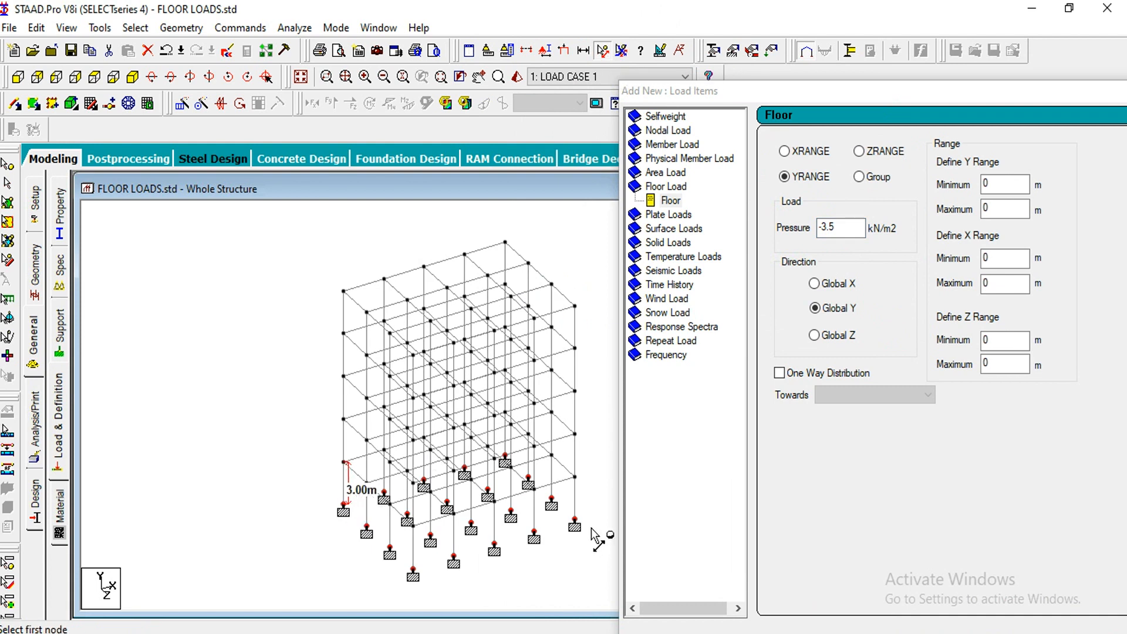
{"action": "left_click", "coordinate": [575, 520]}
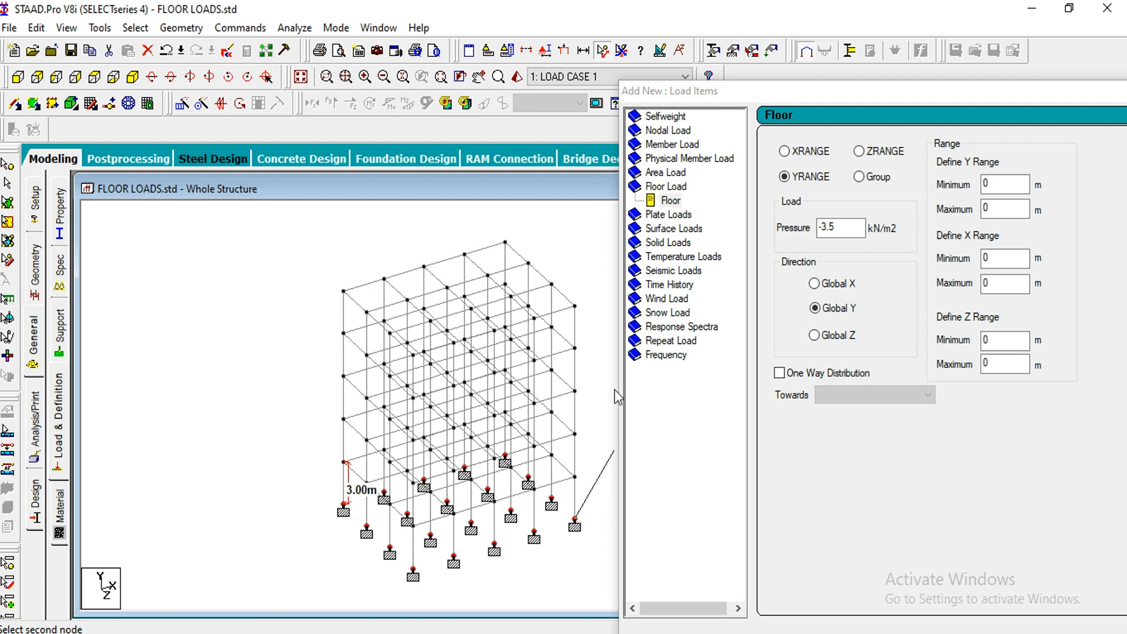
{"action": "left_click", "coordinate": [575, 348]}
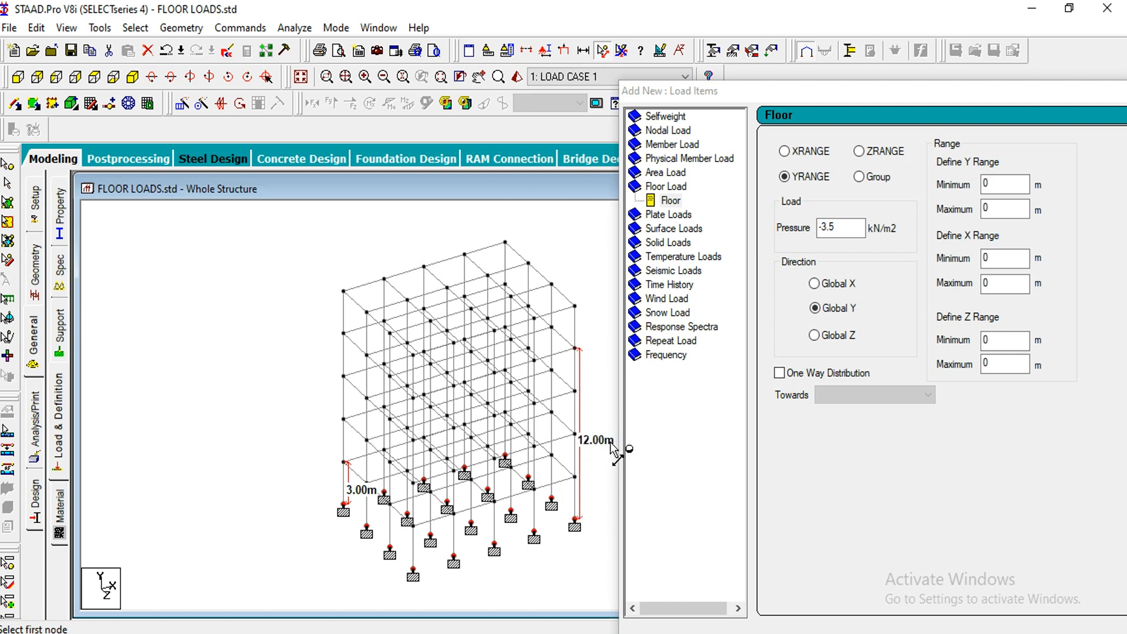
{"action": "left_click", "coordinate": [764, 97]}
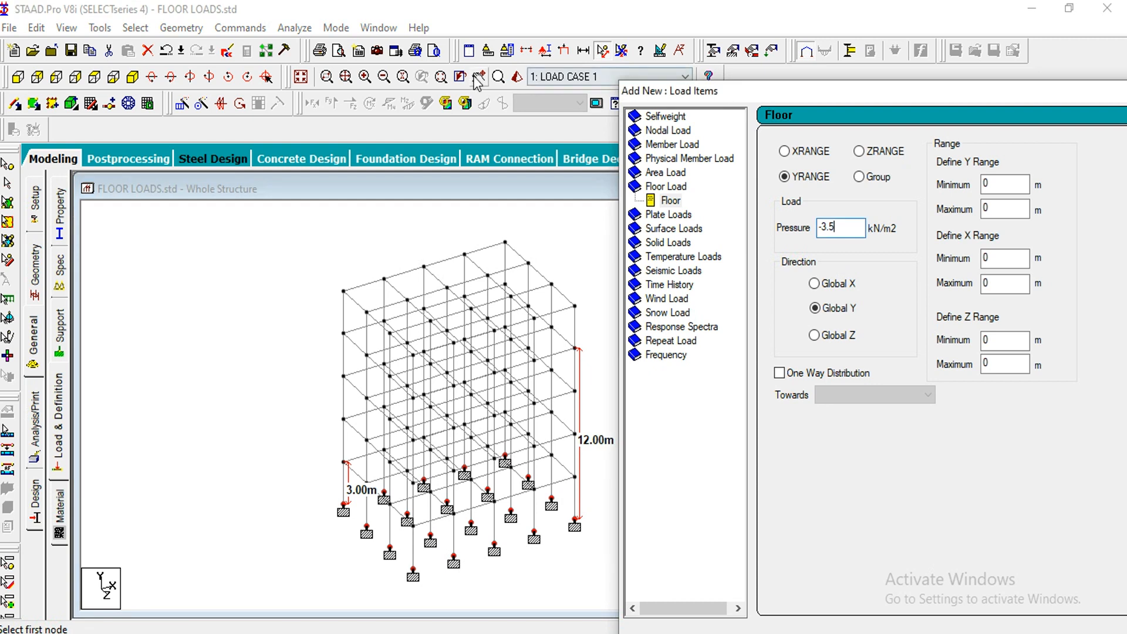
Step: Set the floor load's Y range from 3 to 12 m and add it to LOAD CASE 1
{"action": "left_click_drag", "start_coordinate": [722, 99], "coordinate": [278, 38]}
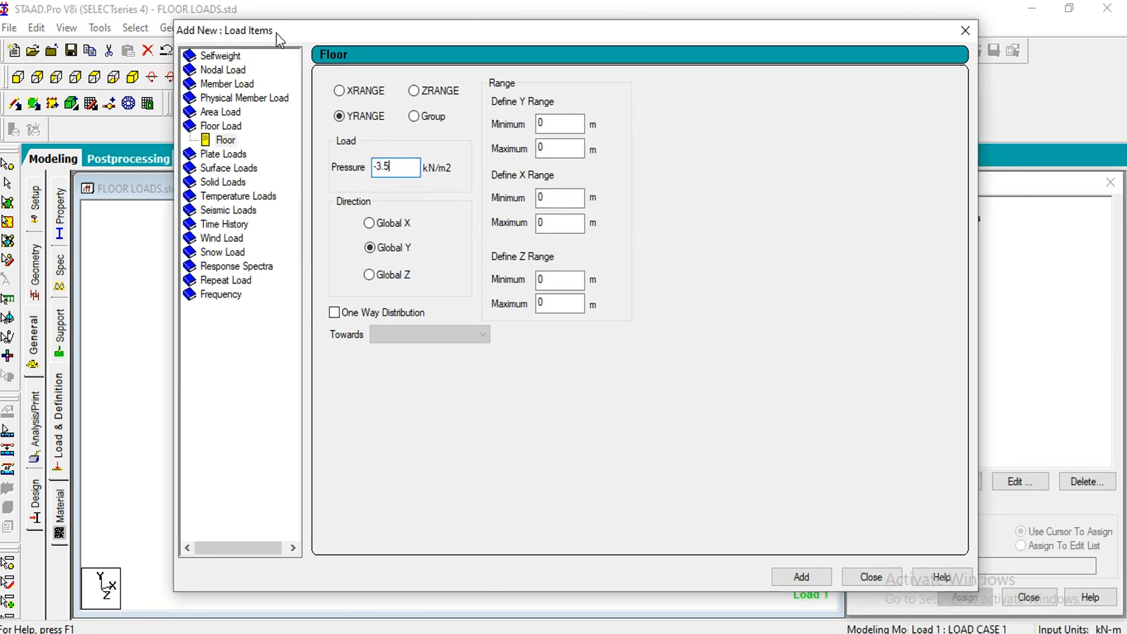
{"action": "double_click", "coordinate": [554, 120]}
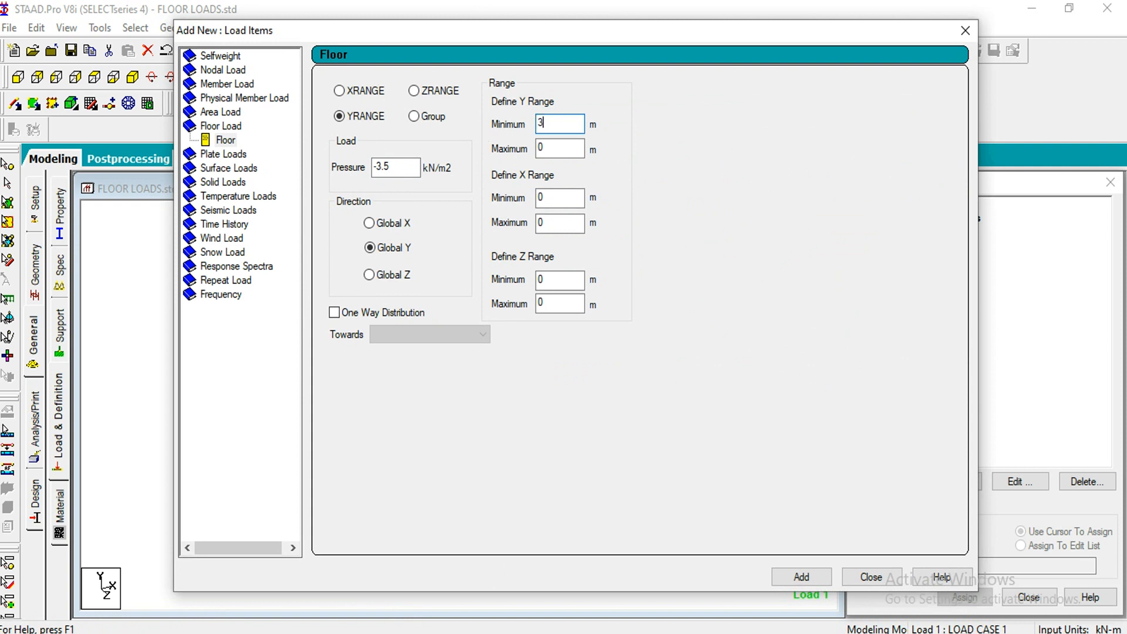
{"action": "double_click", "coordinate": [541, 147]}
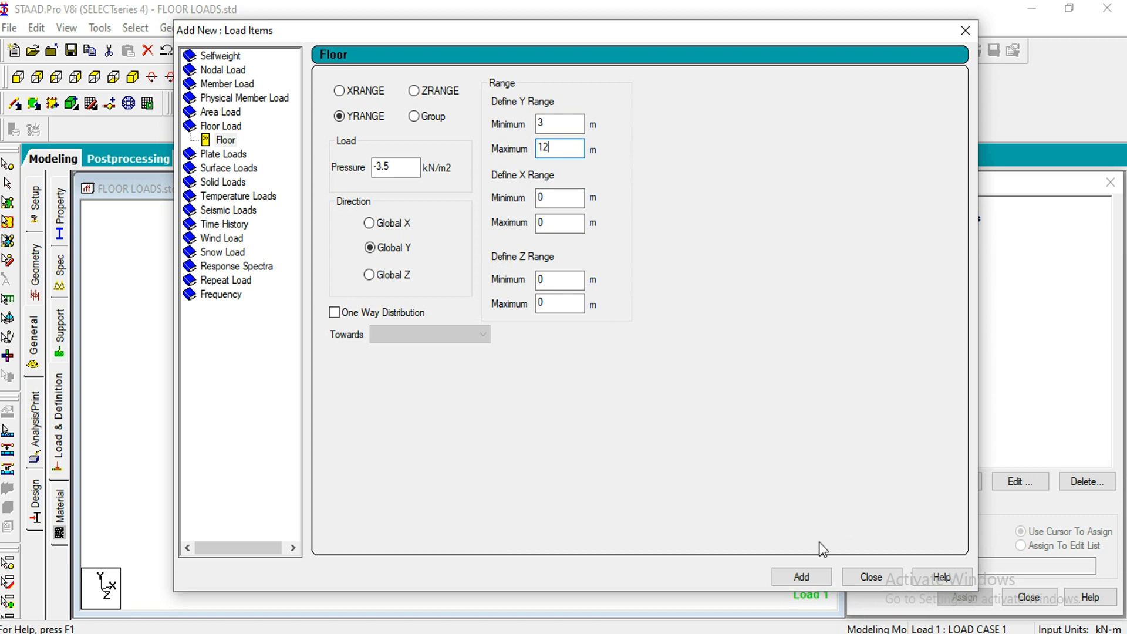
{"action": "left_click", "coordinate": [795, 580]}
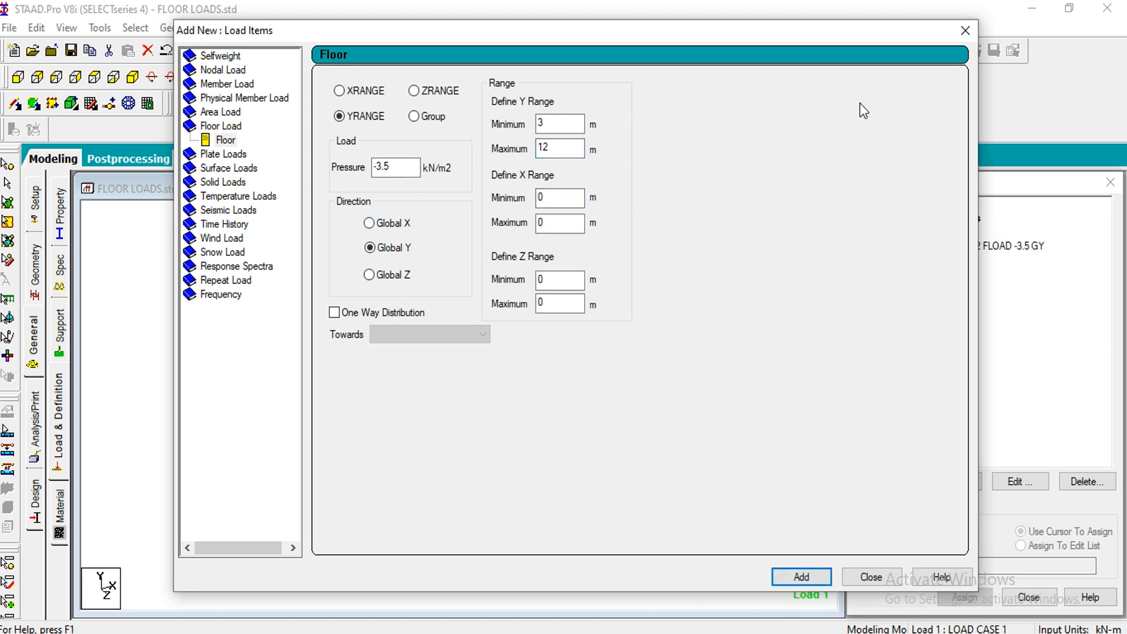
Step: Measure the full height of the corner column from its base to the roof level
{"action": "left_click_drag", "start_coordinate": [620, 40], "coordinate": [974, 65]}
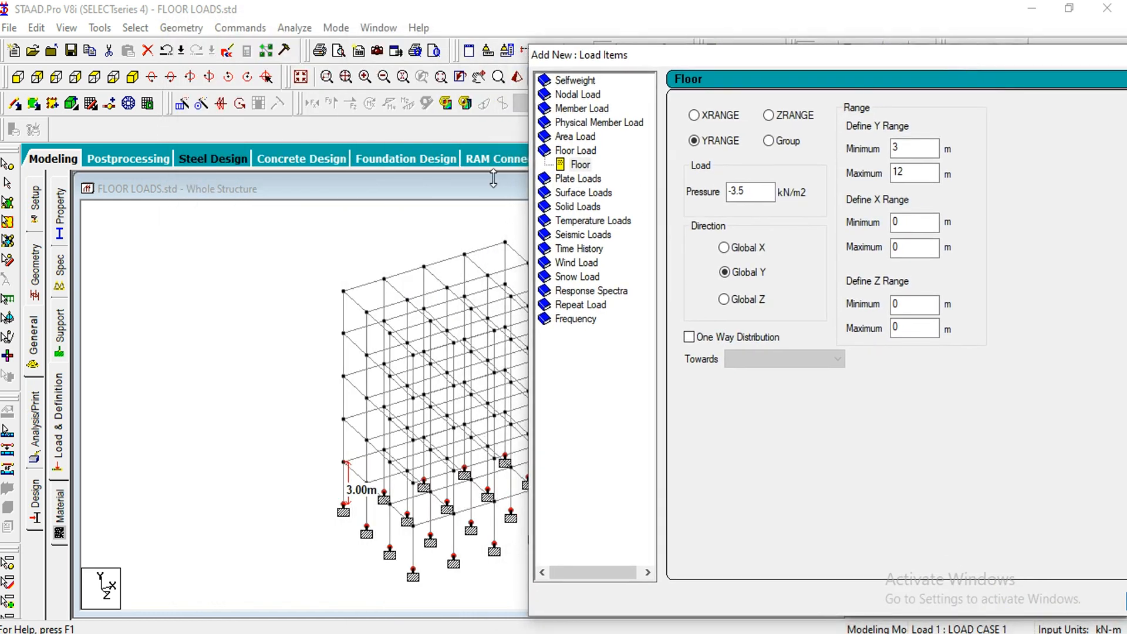
{"action": "left_click", "coordinate": [346, 493]}
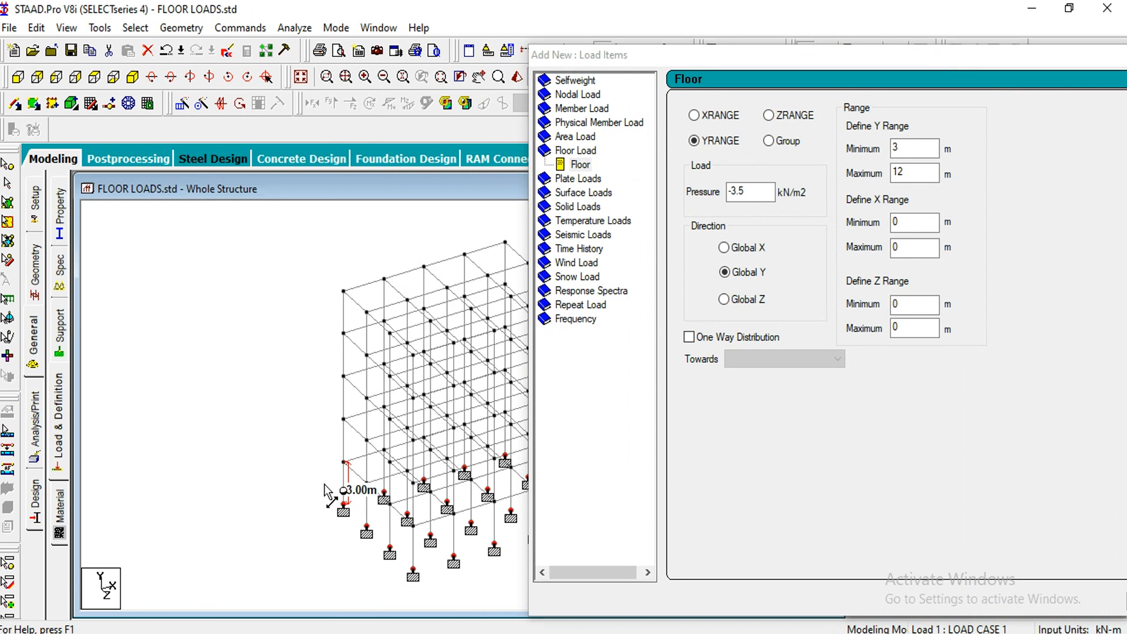
{"action": "left_click", "coordinate": [344, 503]}
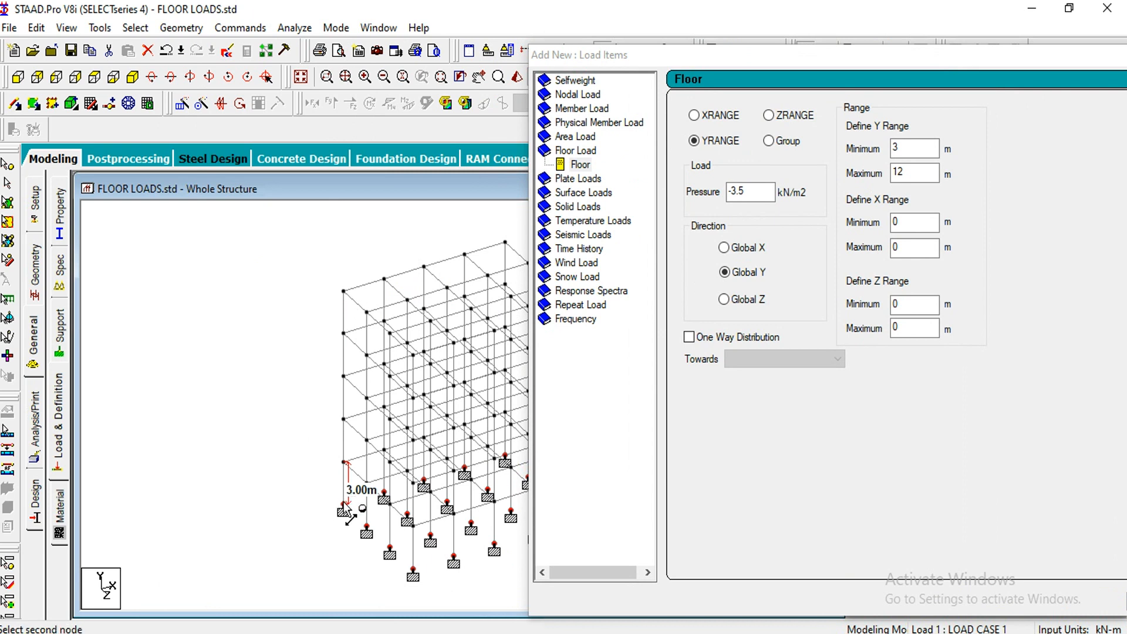
{"action": "left_click", "coordinate": [345, 292]}
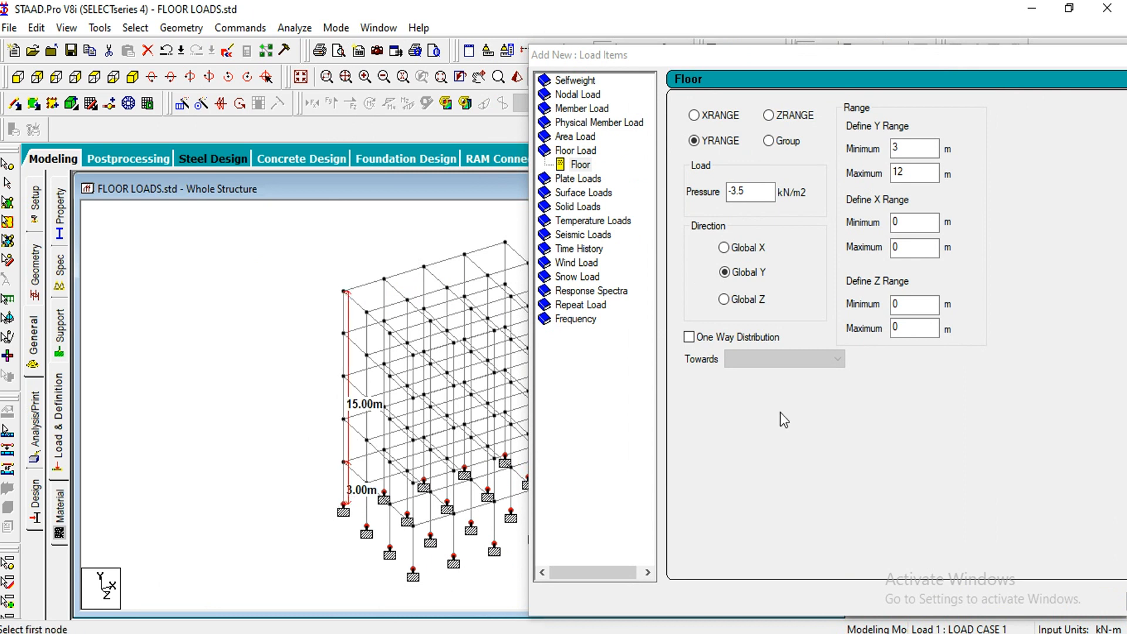
Step: Add a roof floor load to LOAD CASE 1 with pressure 2 kN/m2 and both Y range limits at 15 m
{"action": "left_click_drag", "start_coordinate": [763, 193], "coordinate": [710, 193]}
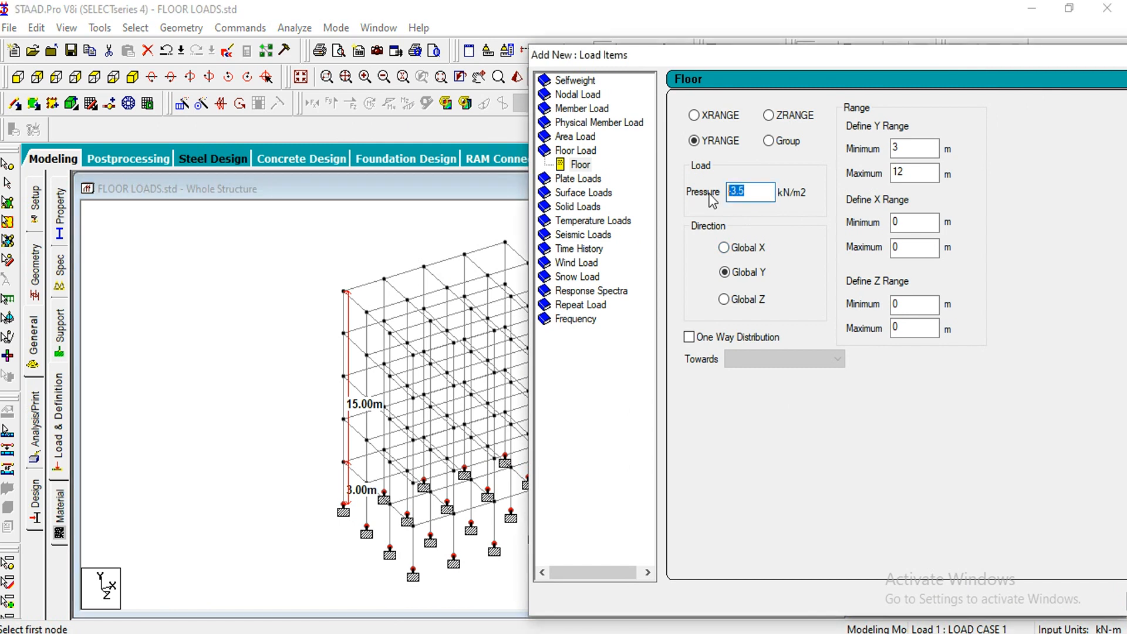
{"action": "type", "text": "2"}
{"action": "left_click_drag", "start_coordinate": [902, 149], "coordinate": [844, 153]}
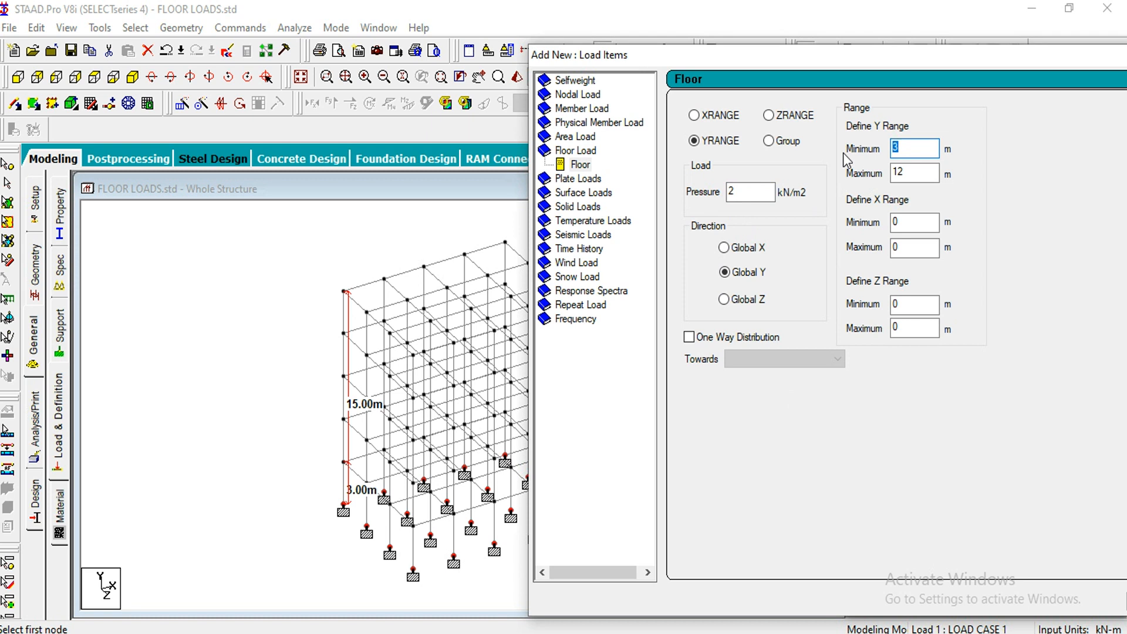
{"action": "type", "text": "15"}
{"action": "left_click_drag", "start_coordinate": [904, 172], "coordinate": [852, 177]}
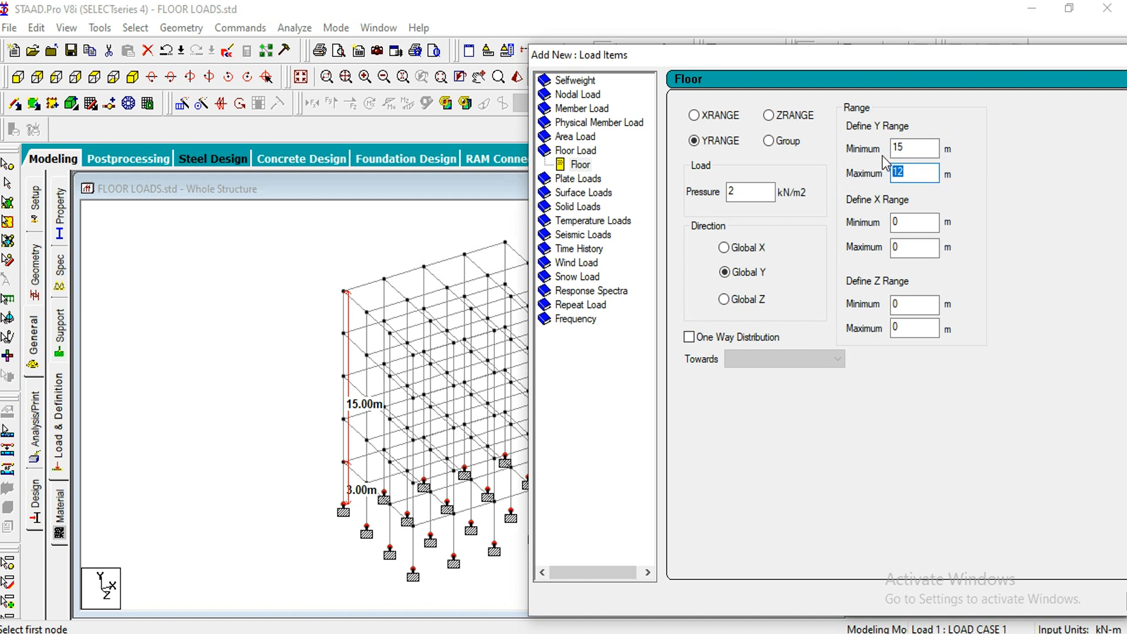
{"action": "type", "text": "1"}
{"action": "left_click_drag", "start_coordinate": [886, 61], "coordinate": [580, 16]}
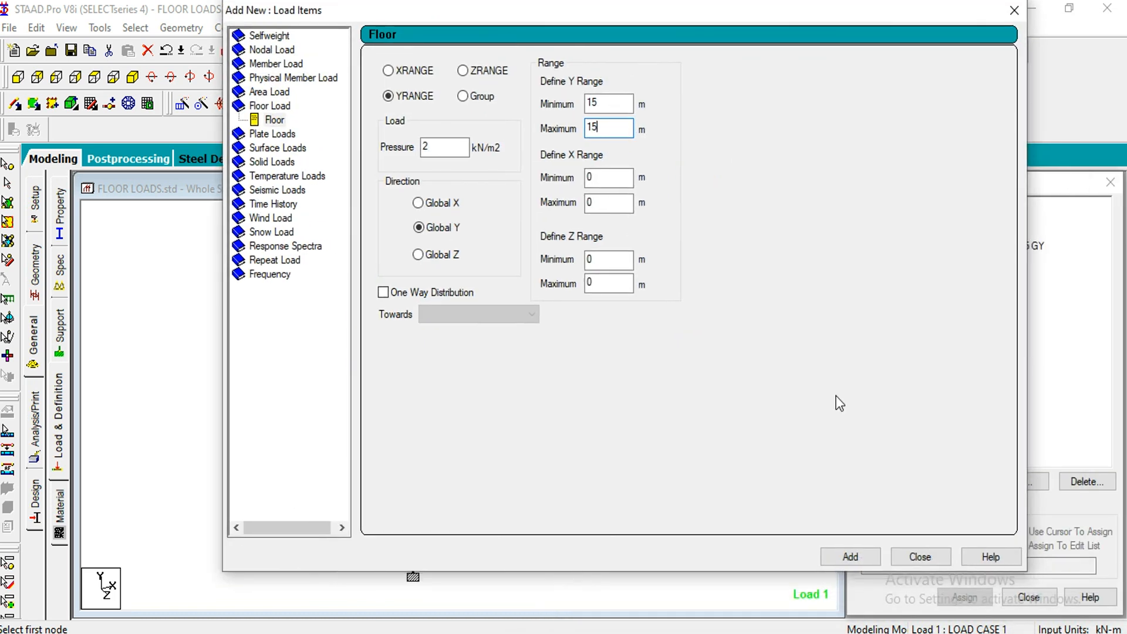
{"action": "left_click", "coordinate": [834, 557]}
{"action": "left_click", "coordinate": [924, 558]}
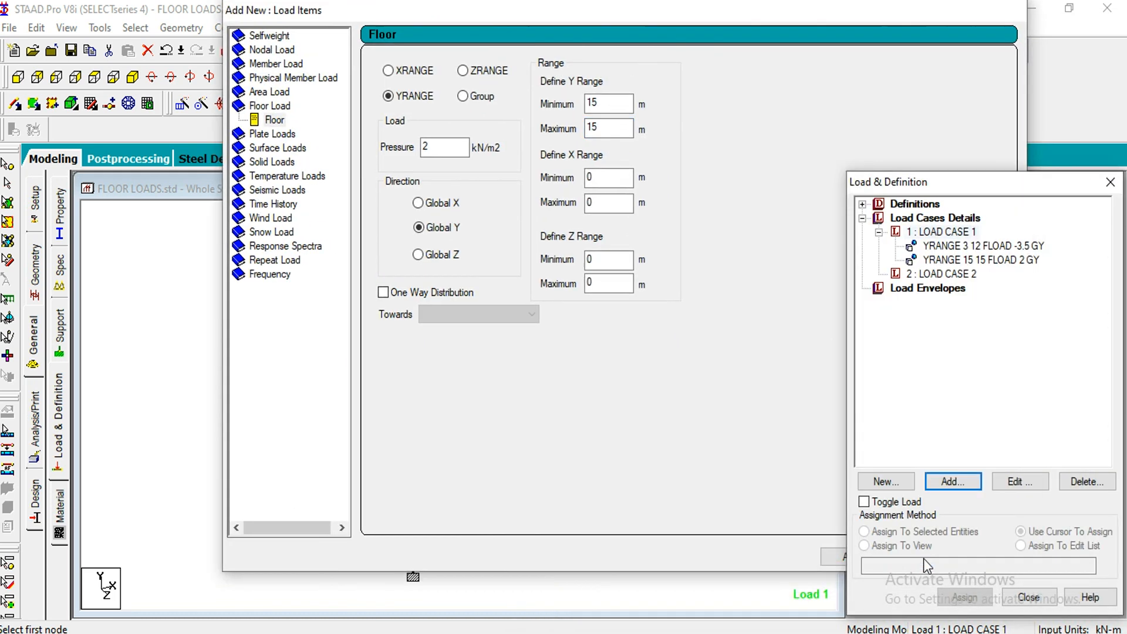
Step: Set the roof floor load's pressure to -2 kN/m2 and check the load display in front and isometric views
{"action": "left_click", "coordinate": [964, 247]}
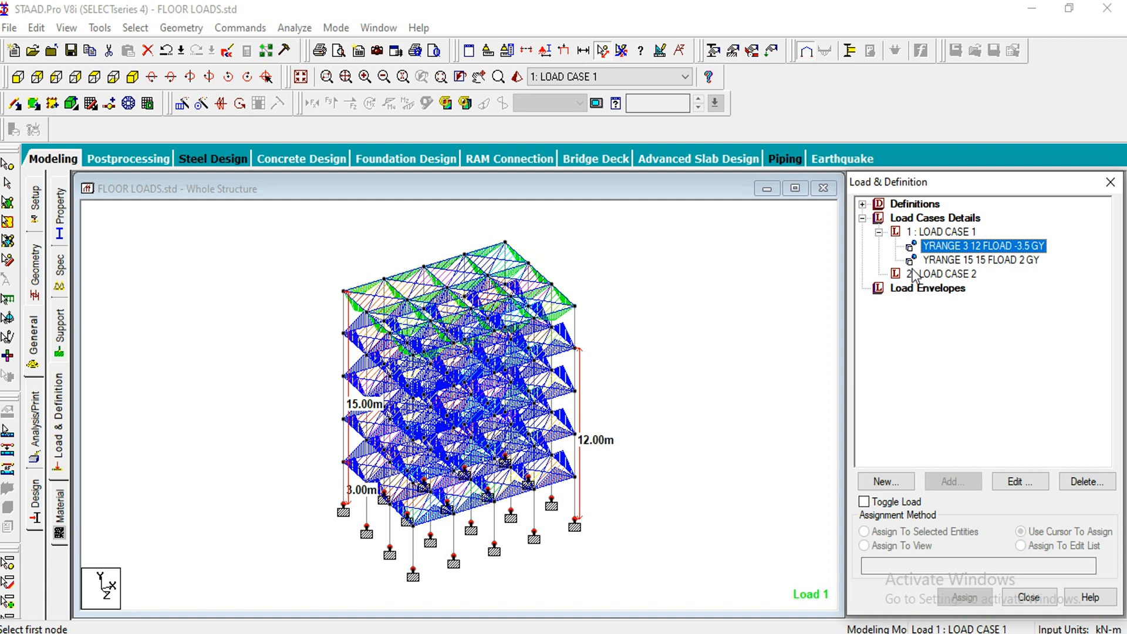
{"action": "left_click", "coordinate": [959, 260]}
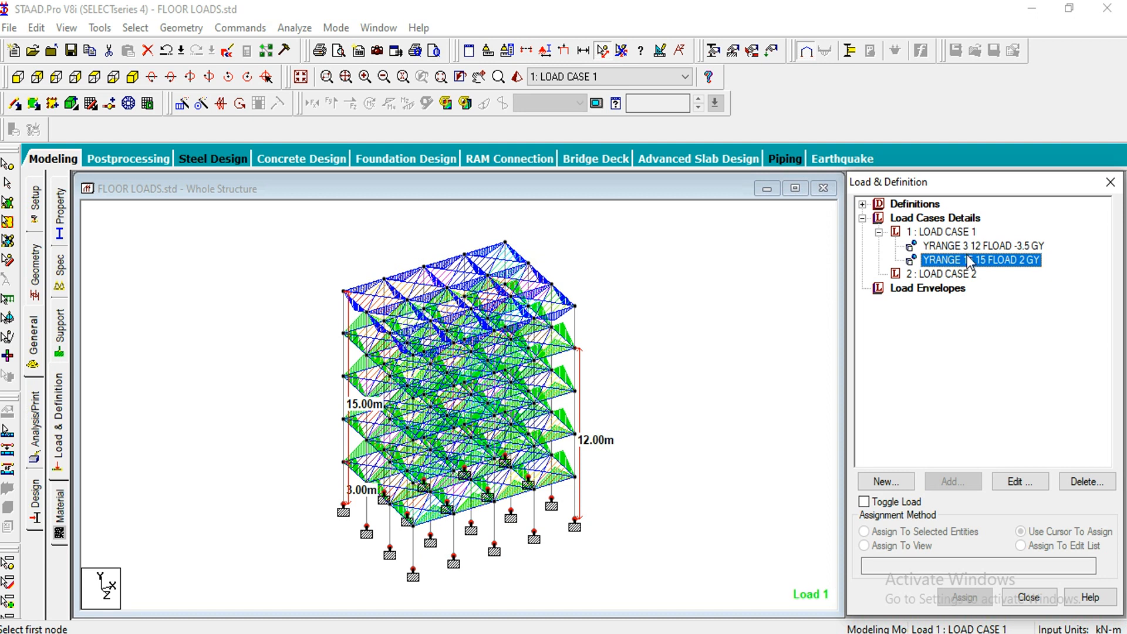
{"action": "double_click", "coordinate": [1026, 263]}
{"action": "left_click", "coordinate": [463, 269]}
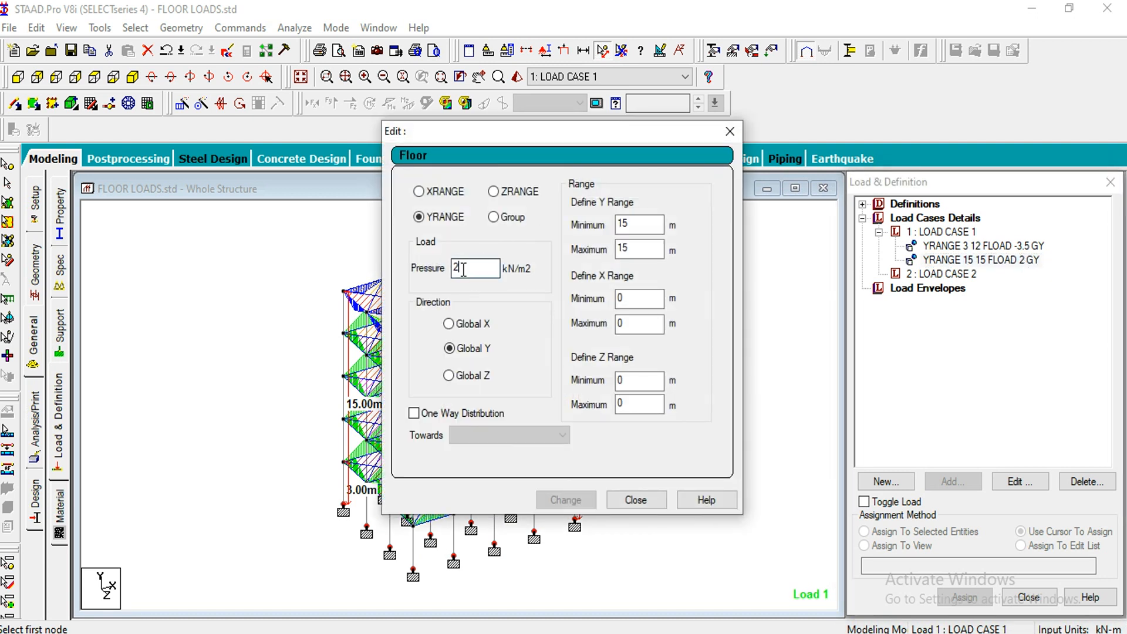
{"action": "key", "text": "Home"}
{"action": "type", "text": "-"}
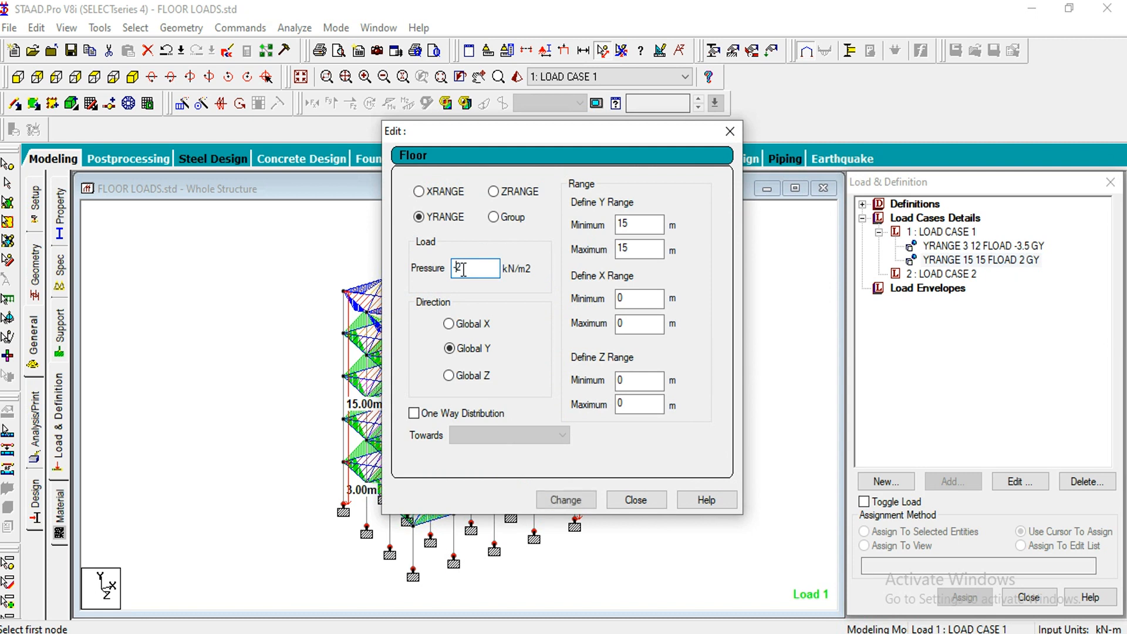
{"action": "left_click", "coordinate": [560, 500]}
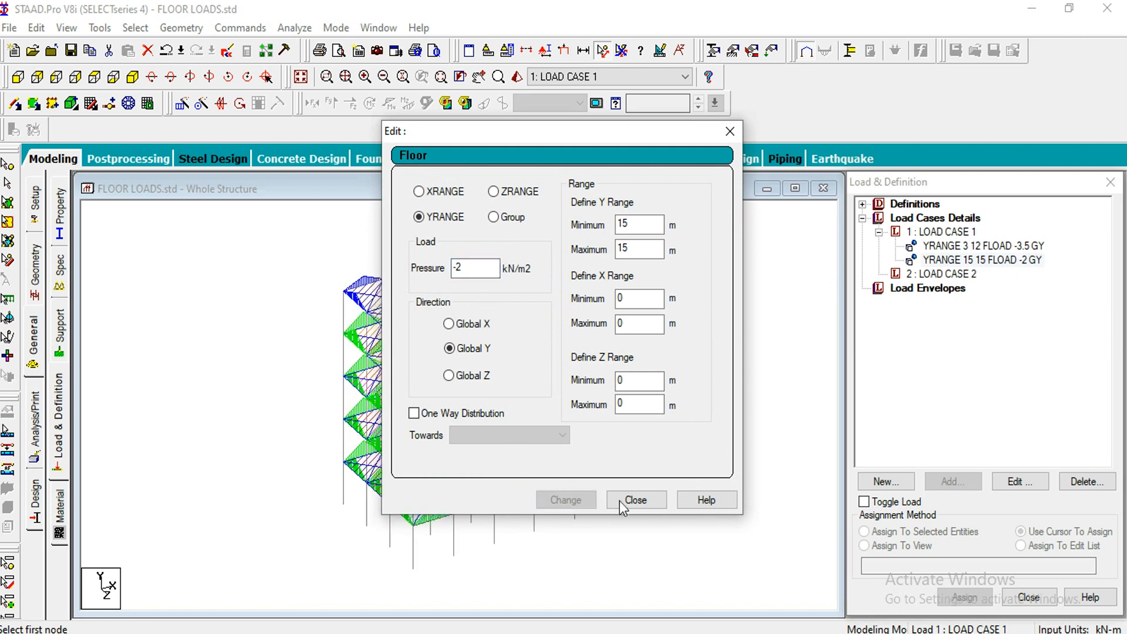
{"action": "left_click", "coordinate": [635, 500]}
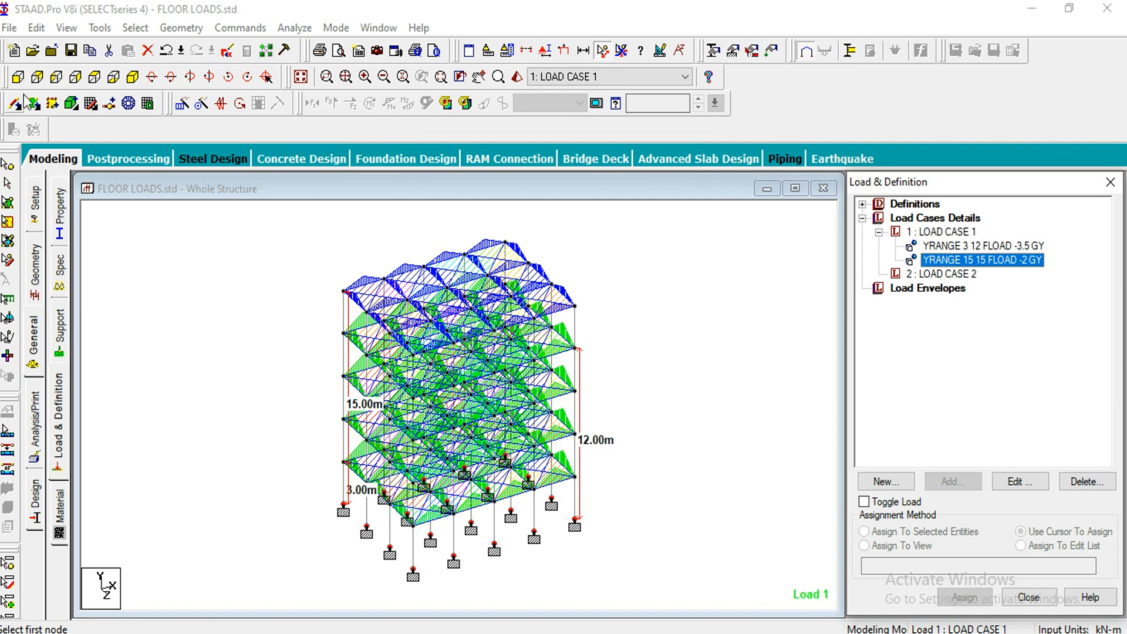
{"action": "left_click", "coordinate": [17, 77]}
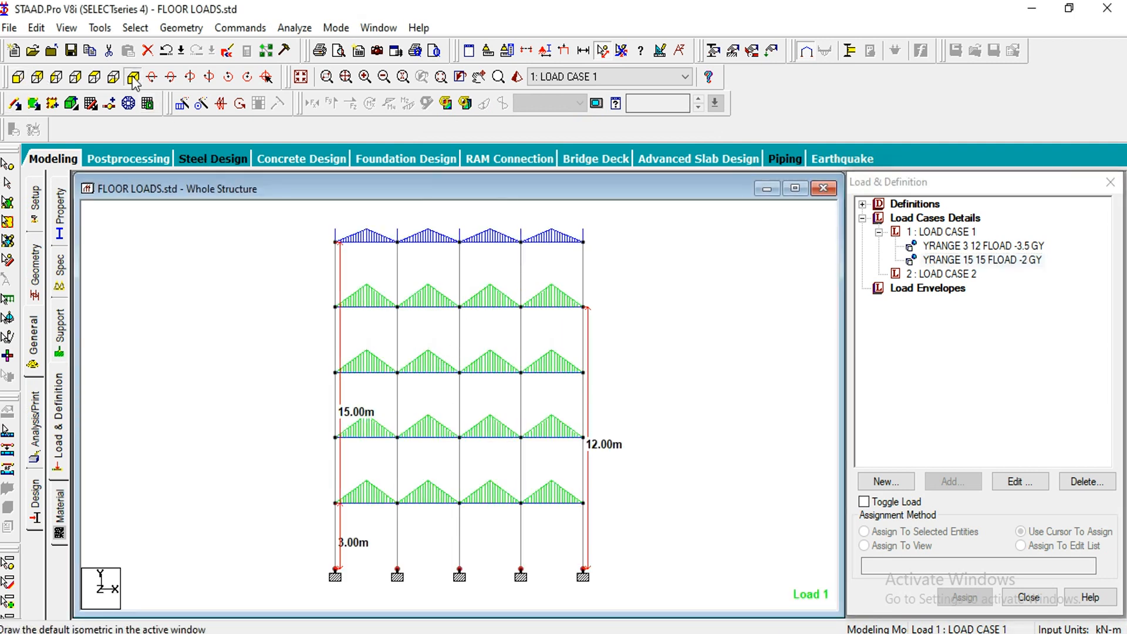
{"action": "left_click", "coordinate": [150, 103]}
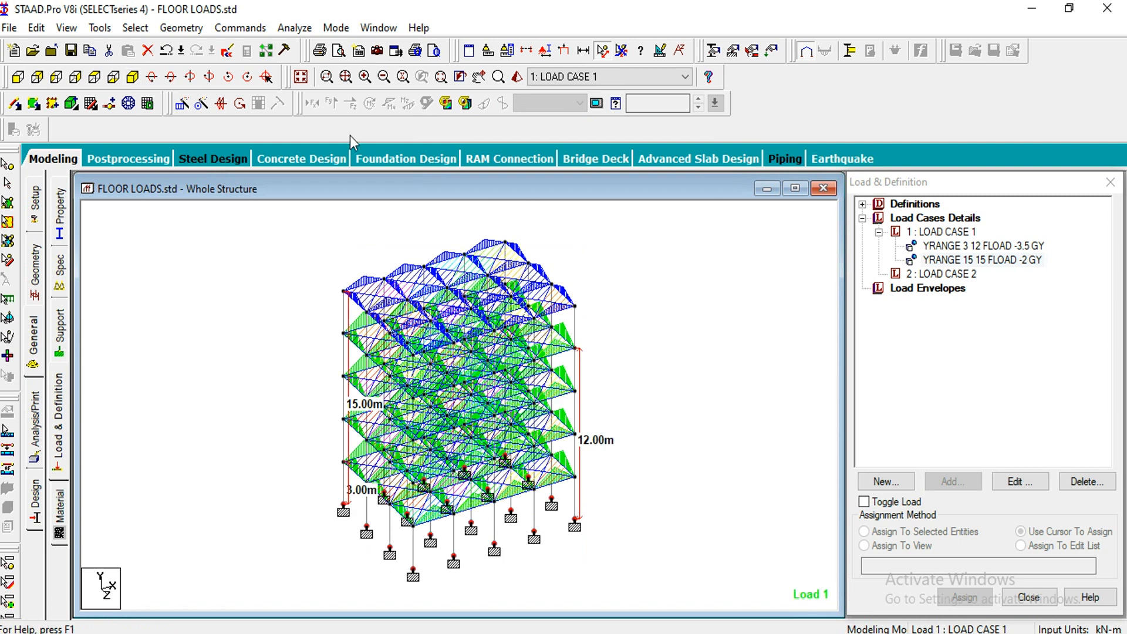
Step: Start a floor load for LOAD CASE 2 with a pressure of -4 kN/m2 in the Global Y direction
{"action": "left_click", "coordinate": [951, 274]}
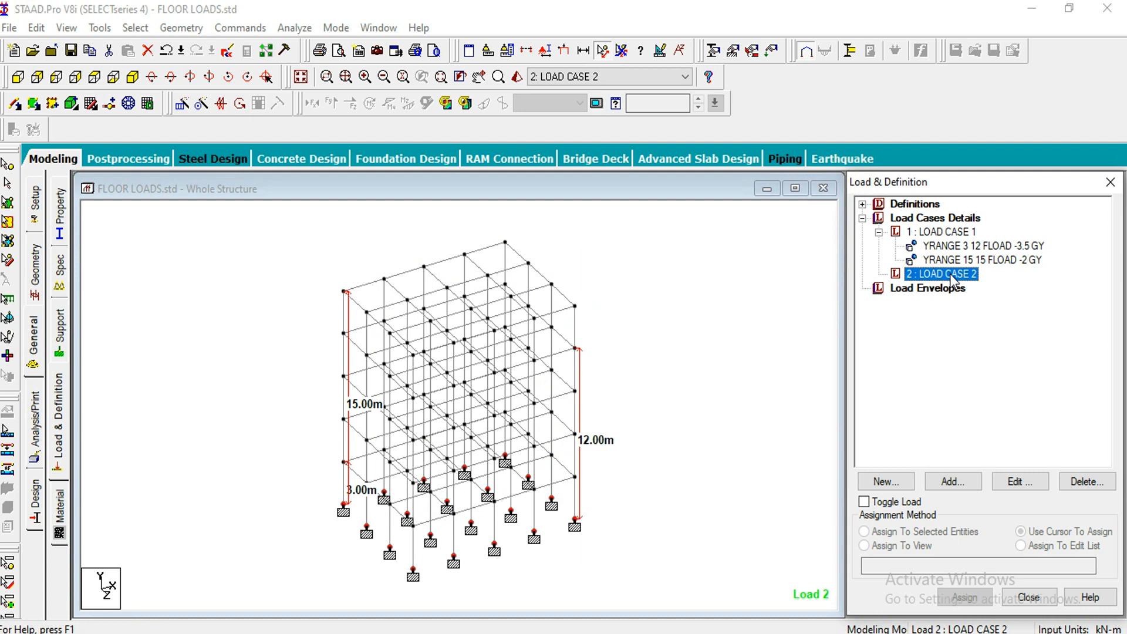
{"action": "left_click", "coordinate": [943, 486]}
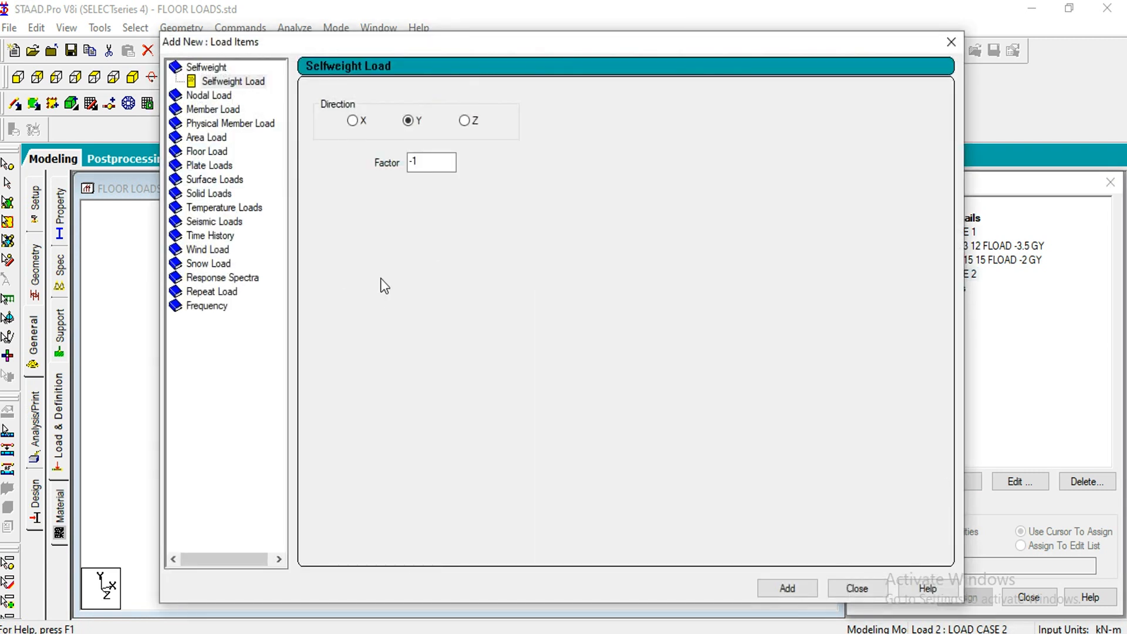
{"action": "left_click", "coordinate": [204, 154]}
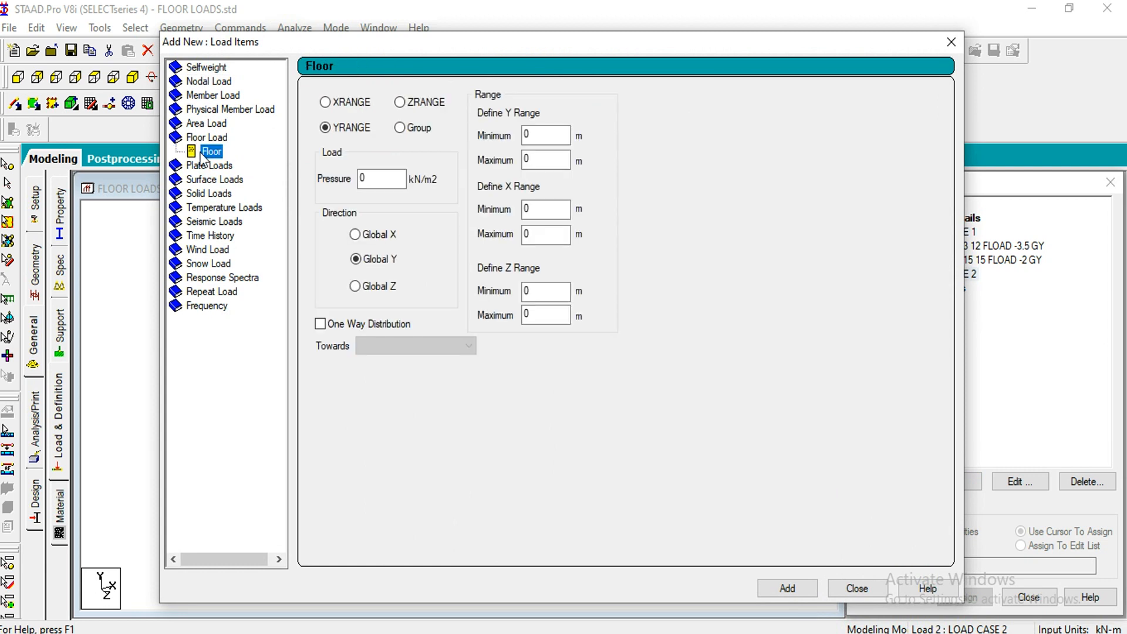
{"action": "left_click", "coordinate": [381, 179]}
{"action": "left_click_drag", "start_coordinate": [420, 51], "coordinate": [726, 77]}
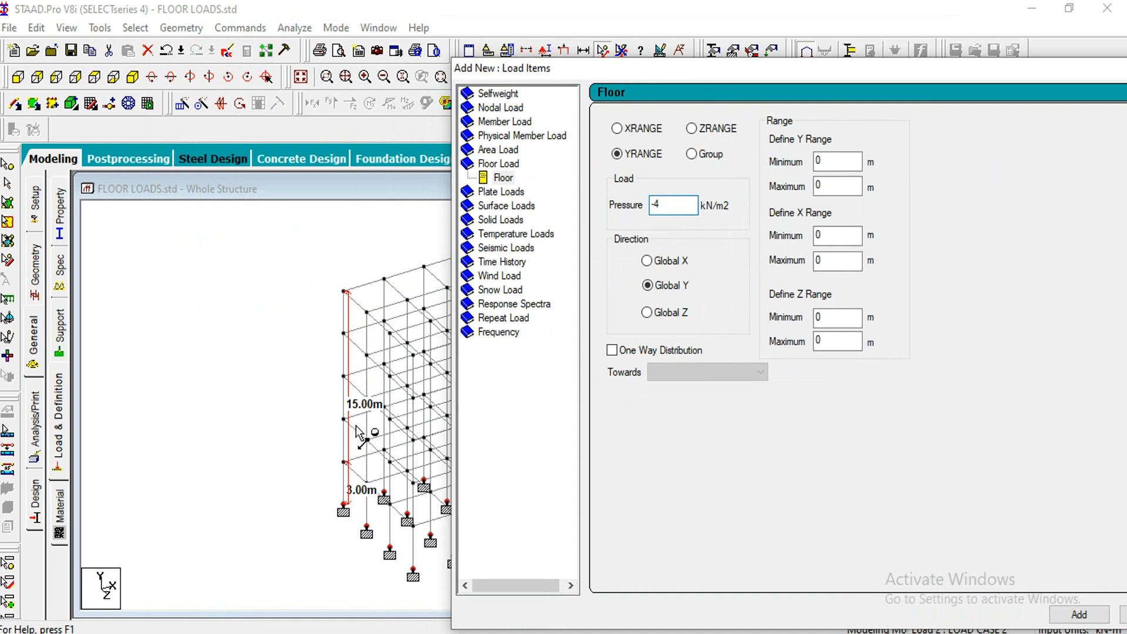
Step: Set the floor load's Y range from 3 to 6 m and add it to LOAD CASE 2
{"action": "double_click", "coordinate": [827, 160]}
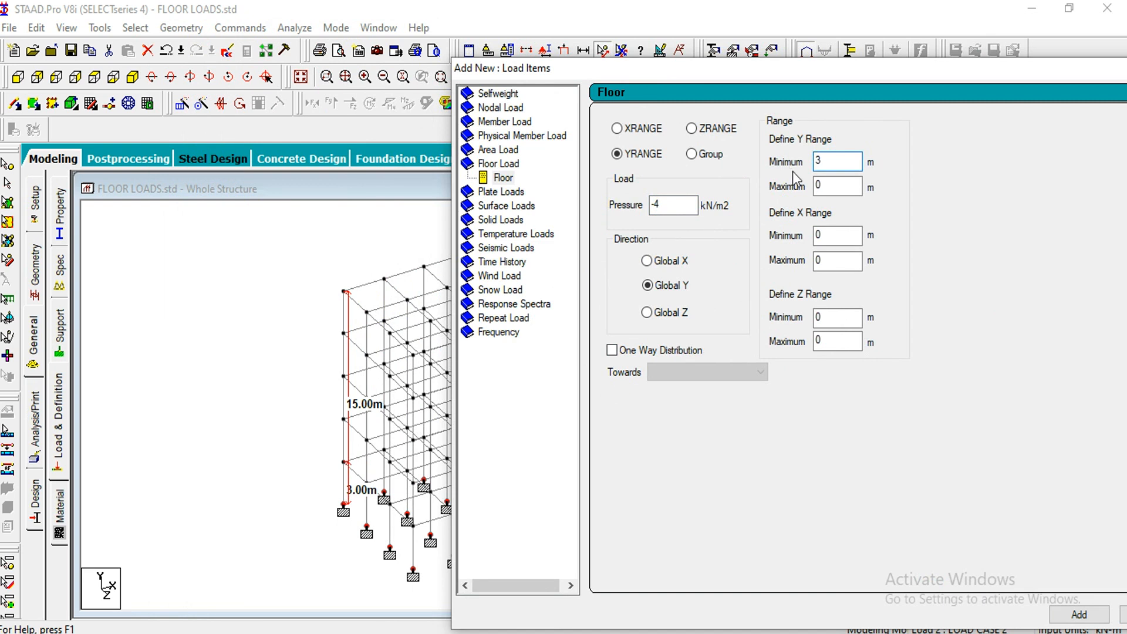
{"action": "double_click", "coordinate": [824, 185]}
{"action": "type", "text": "6"}
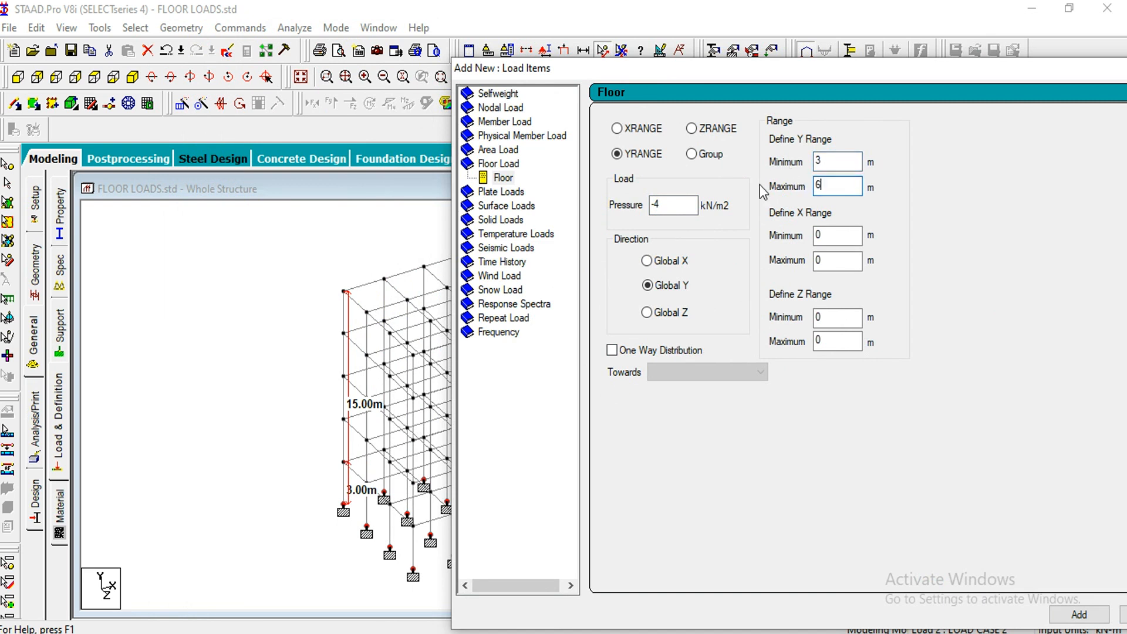
{"action": "left_click_drag", "start_coordinate": [702, 69], "coordinate": [497, 12]}
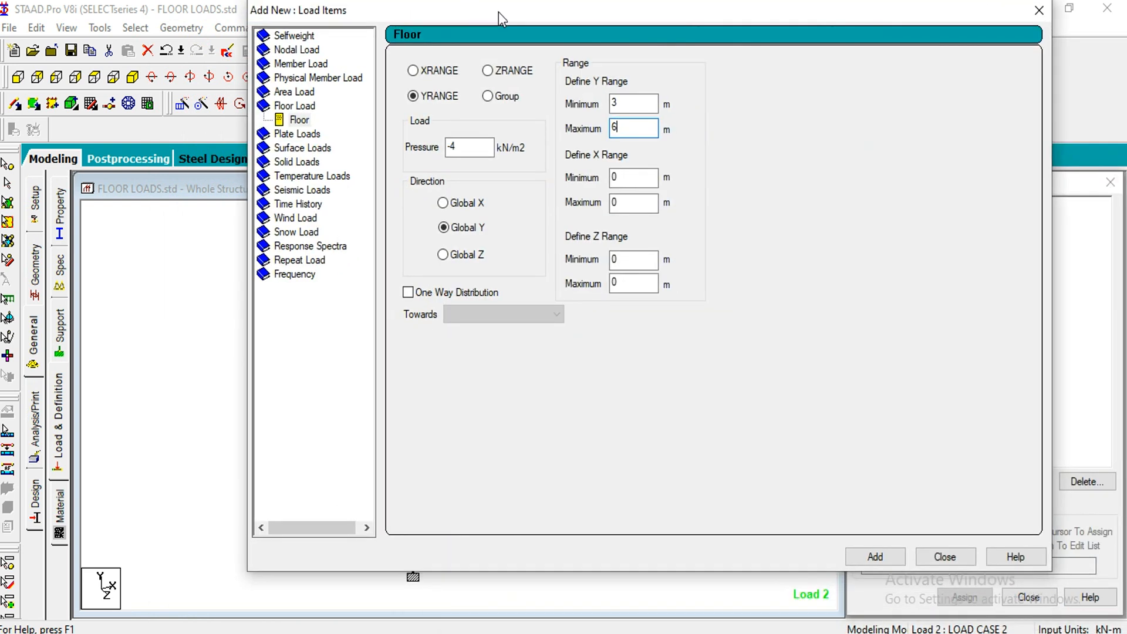
{"action": "left_click", "coordinate": [878, 558]}
Step: Save the modified structure and set the pressure of the next floor load to -3.5 kN/m2
{"action": "left_click_drag", "start_coordinate": [606, 9], "coordinate": [734, 38]}
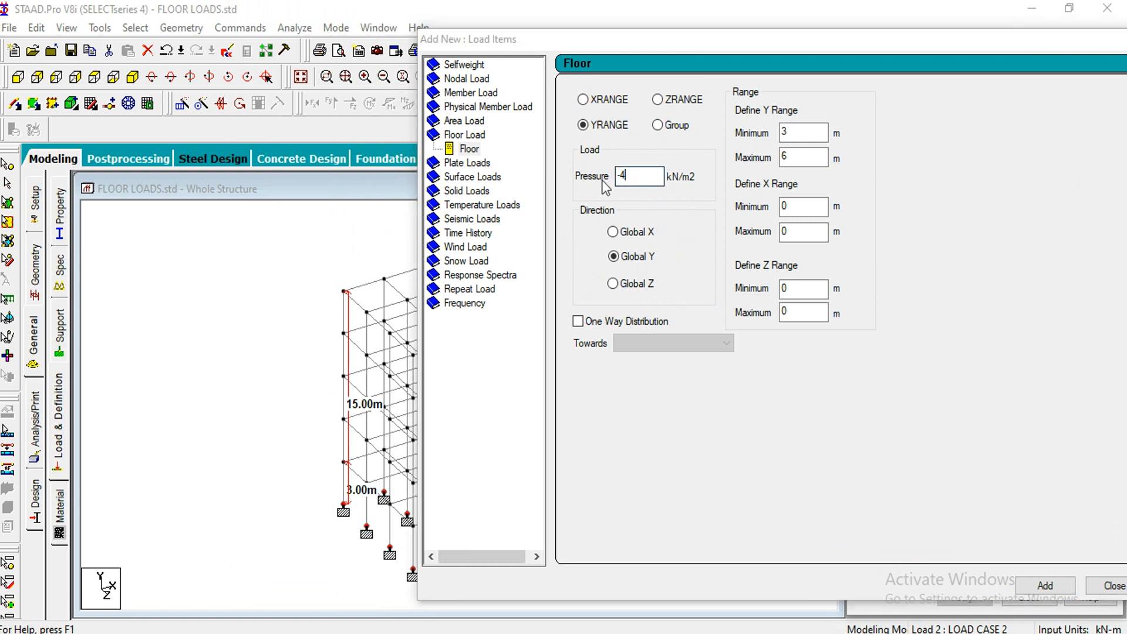
{"action": "key", "text": "Return"}
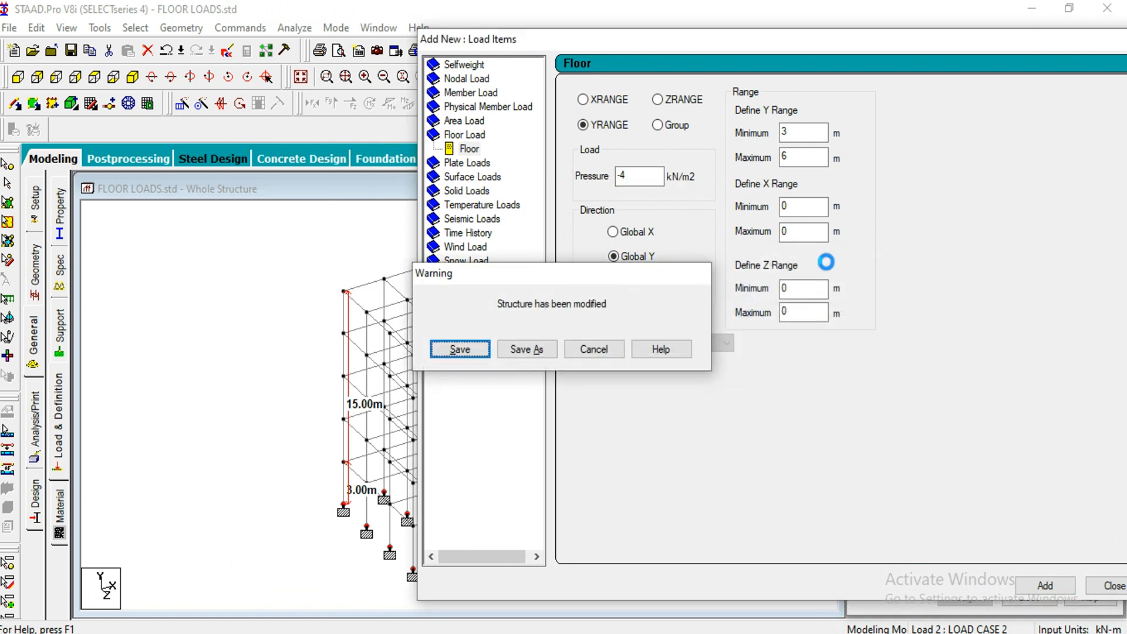
{"action": "key", "text": "Return"}
{"action": "left_click_drag", "start_coordinate": [636, 176], "coordinate": [562, 176]}
{"action": "type", "text": "-"}
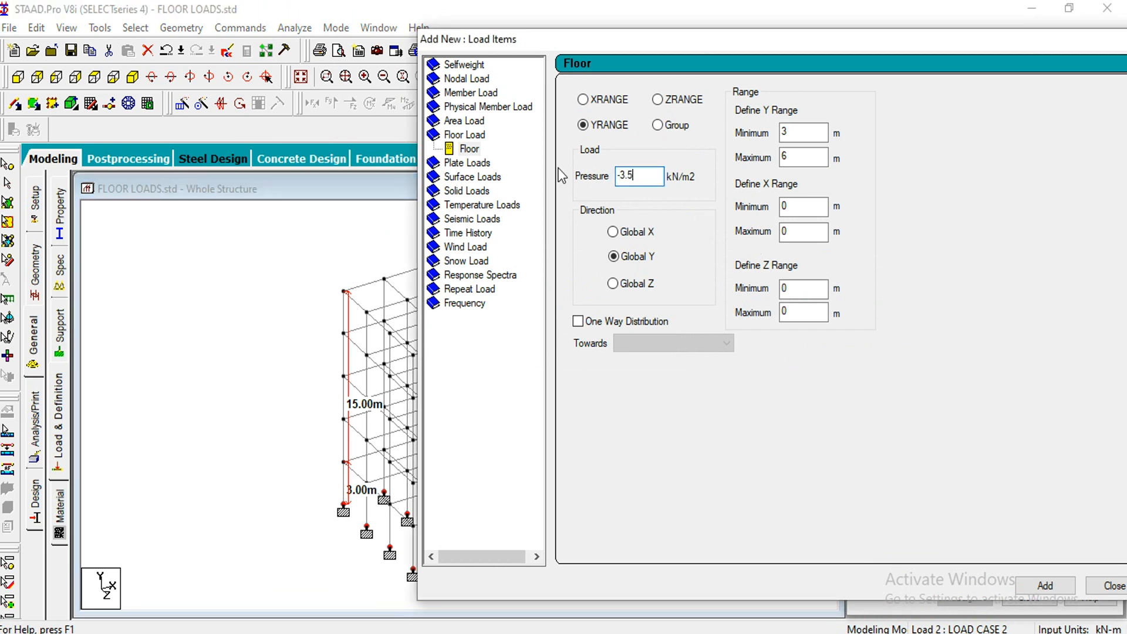
Step: Set both Y range limits to 9 m and add the floor load to LOAD CASE 2
{"action": "left_click_drag", "start_coordinate": [790, 132], "coordinate": [752, 131]}
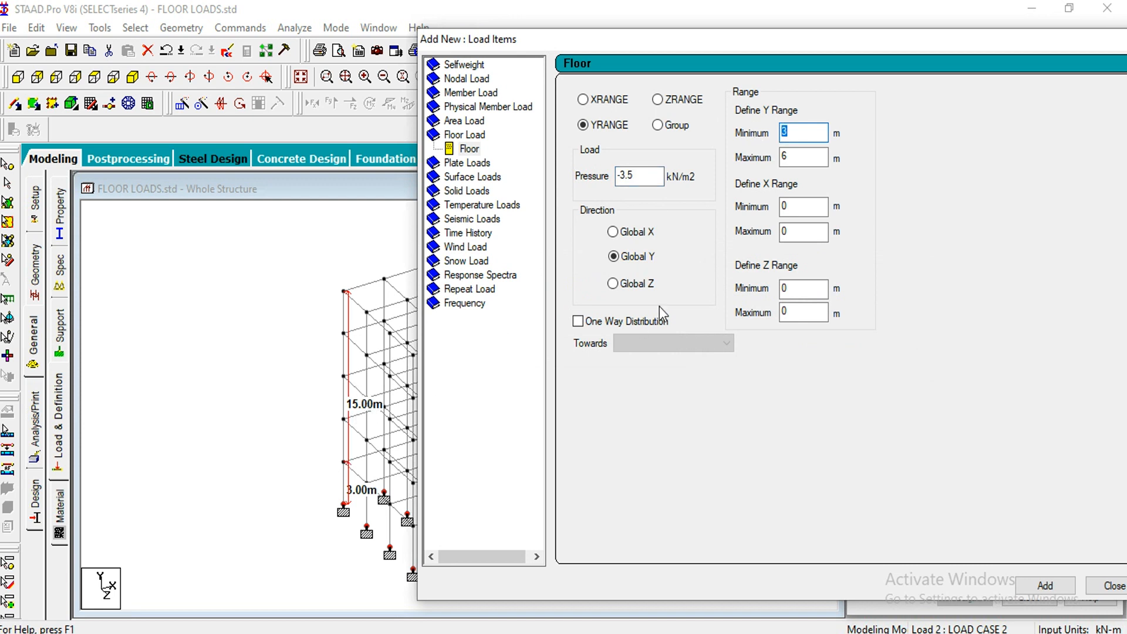
{"action": "key", "text": "Tab"}
{"action": "type", "text": "9"}
{"action": "left_click_drag", "start_coordinate": [711, 39], "coordinate": [486, 10]}
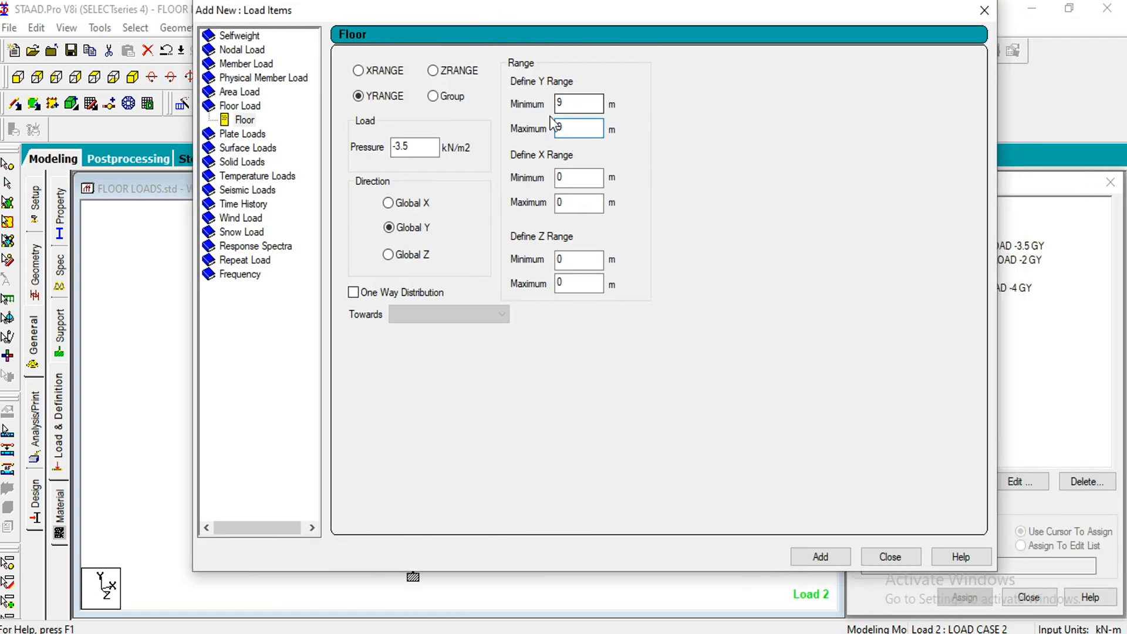
{"action": "left_click", "coordinate": [819, 557]}
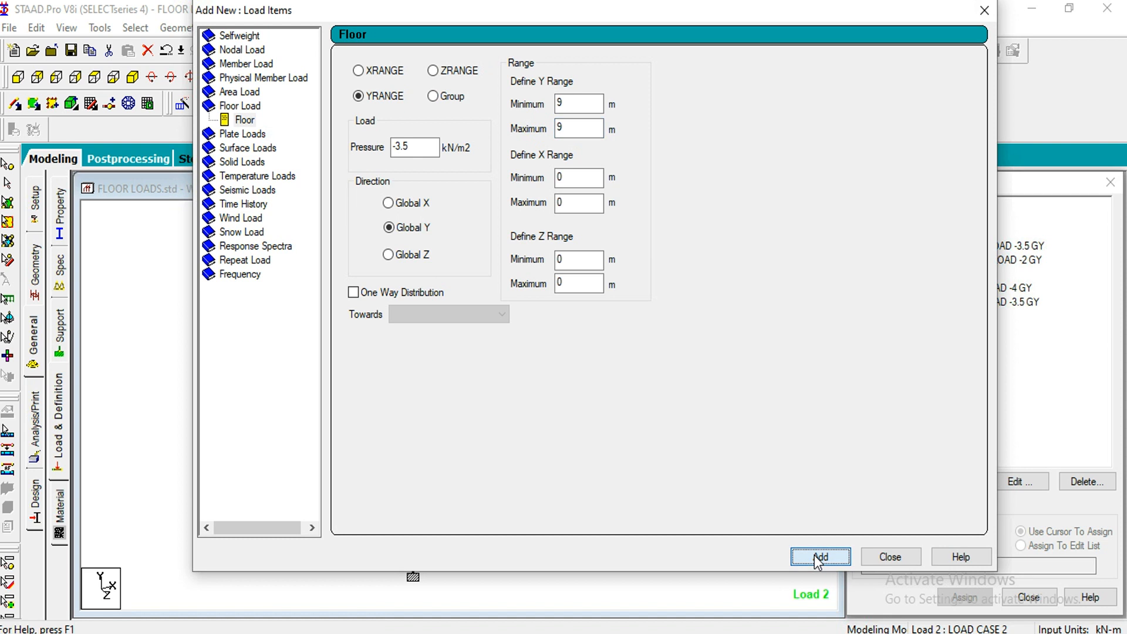
Step: Add a floor load to LOAD CASE 2 with pressure -3 kN/m2 and both Y range limits at 12 m
{"action": "left_click_drag", "start_coordinate": [501, 16], "coordinate": [731, 58]}
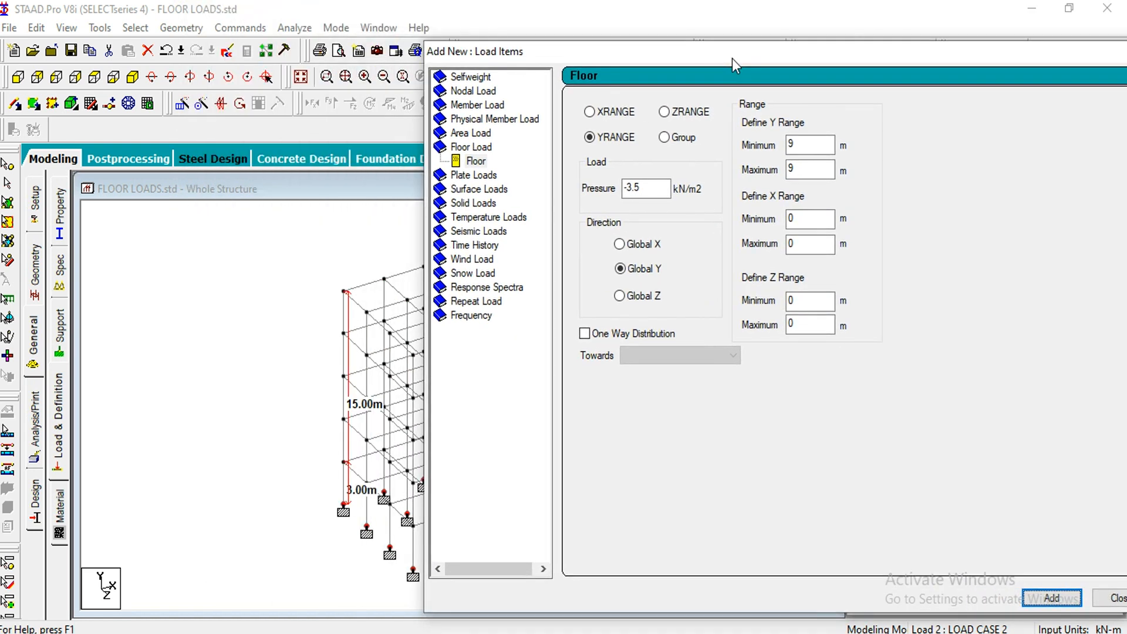
{"action": "left_click_drag", "start_coordinate": [647, 189], "coordinate": [536, 187]}
{"action": "key", "text": "BackSpace"}
{"action": "type", "text": "-3"}
{"action": "left_click_drag", "start_coordinate": [824, 145], "coordinate": [741, 145]}
{"action": "type", "text": "12"}
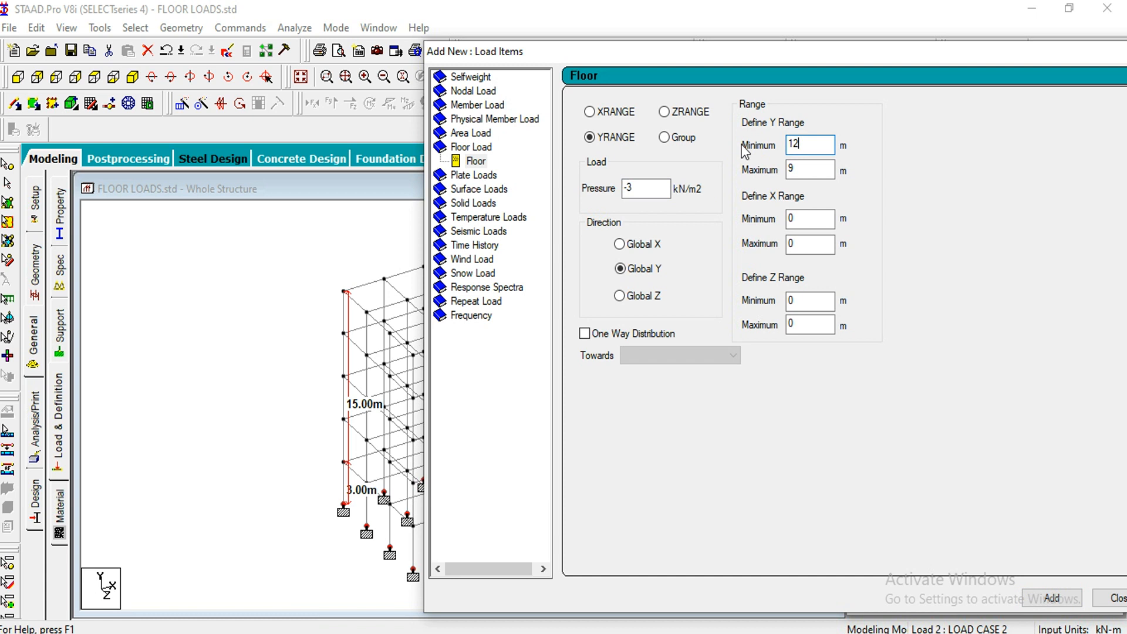
{"action": "left_click_drag", "start_coordinate": [822, 169], "coordinate": [724, 170]}
{"action": "type", "text": "12"}
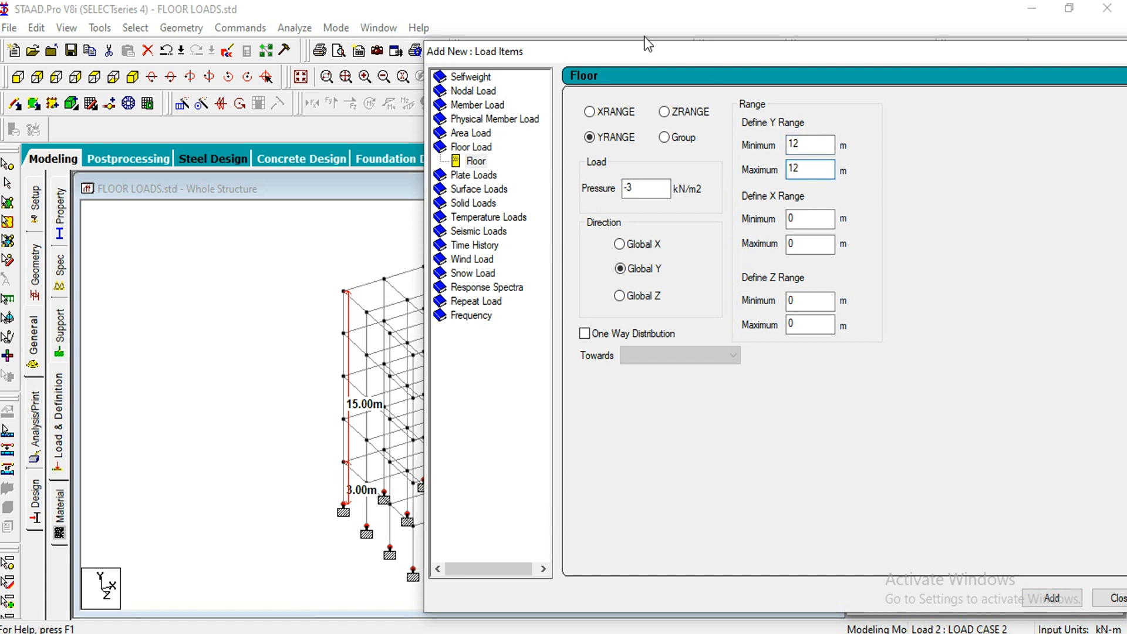
{"action": "left_click_drag", "start_coordinate": [706, 52], "coordinate": [411, 10]}
{"action": "left_click", "coordinate": [746, 557]}
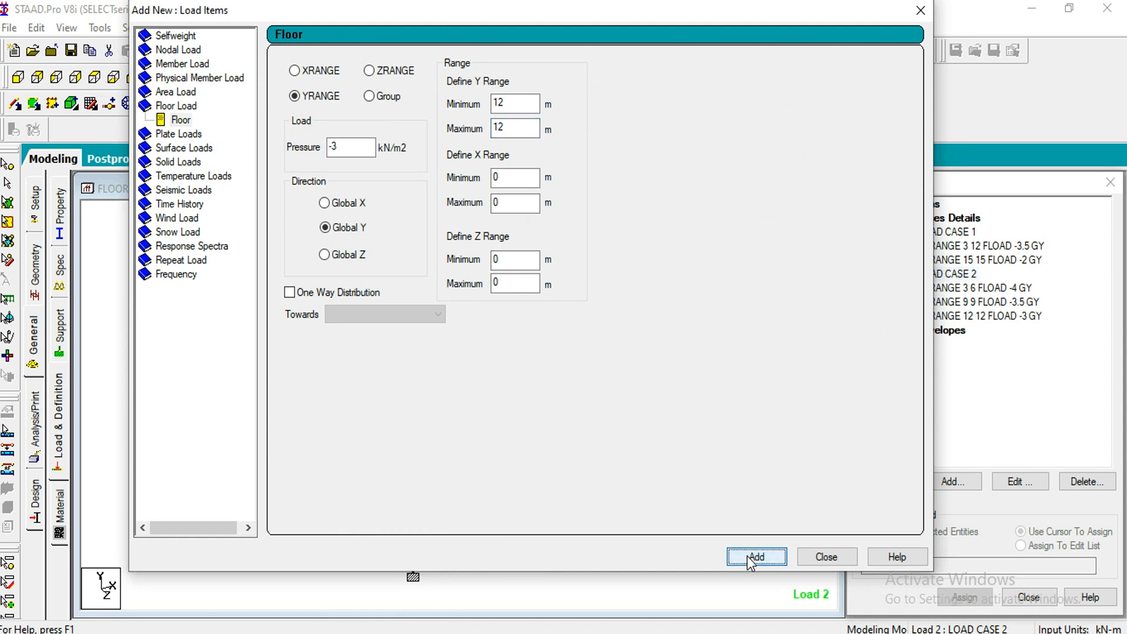
Step: Add a roof floor load to LOAD CASE 2 with pressure -1.5 kN/m2 and both Y range limits at 15 m
{"action": "left_click_drag", "start_coordinate": [509, 8], "coordinate": [770, 65]}
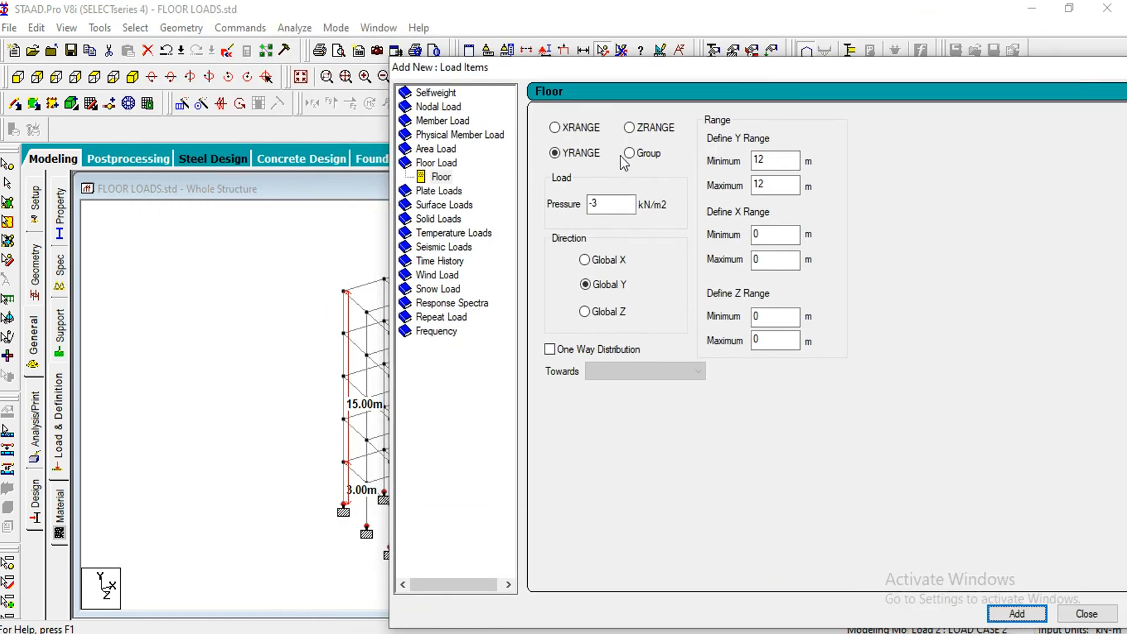
{"action": "left_click", "coordinate": [597, 204]}
{"action": "key", "text": "BackSpace"}
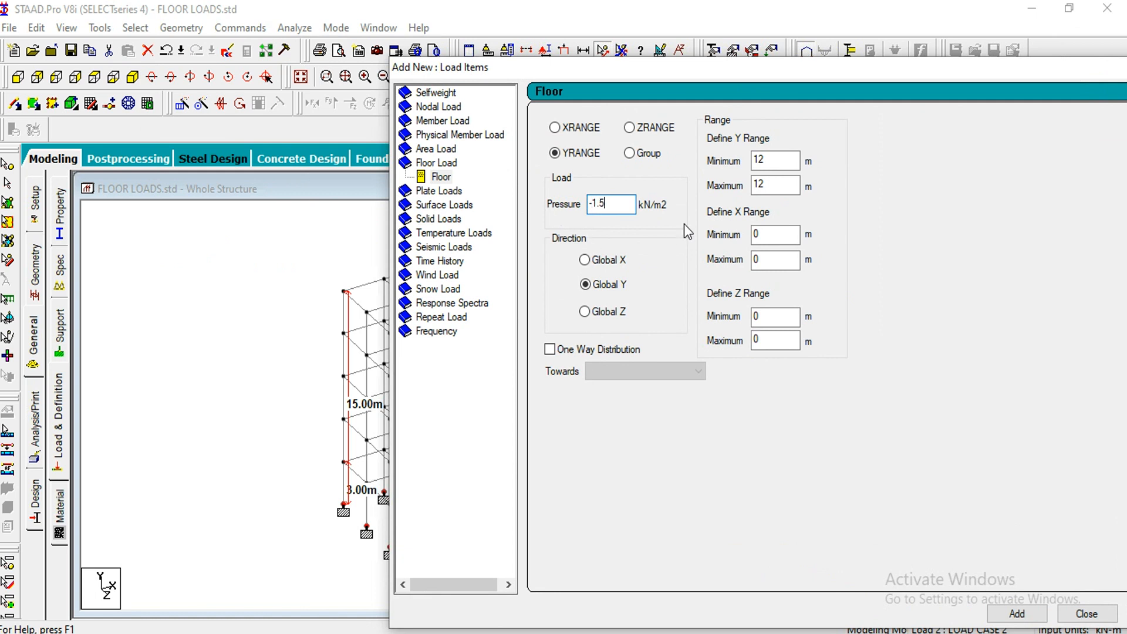
{"action": "left_click_drag", "start_coordinate": [773, 160], "coordinate": [727, 164]}
{"action": "type", "text": "15"}
{"action": "key", "text": "Tab"}
{"action": "type", "text": "15"}
{"action": "left_click_drag", "start_coordinate": [713, 71], "coordinate": [465, 14]}
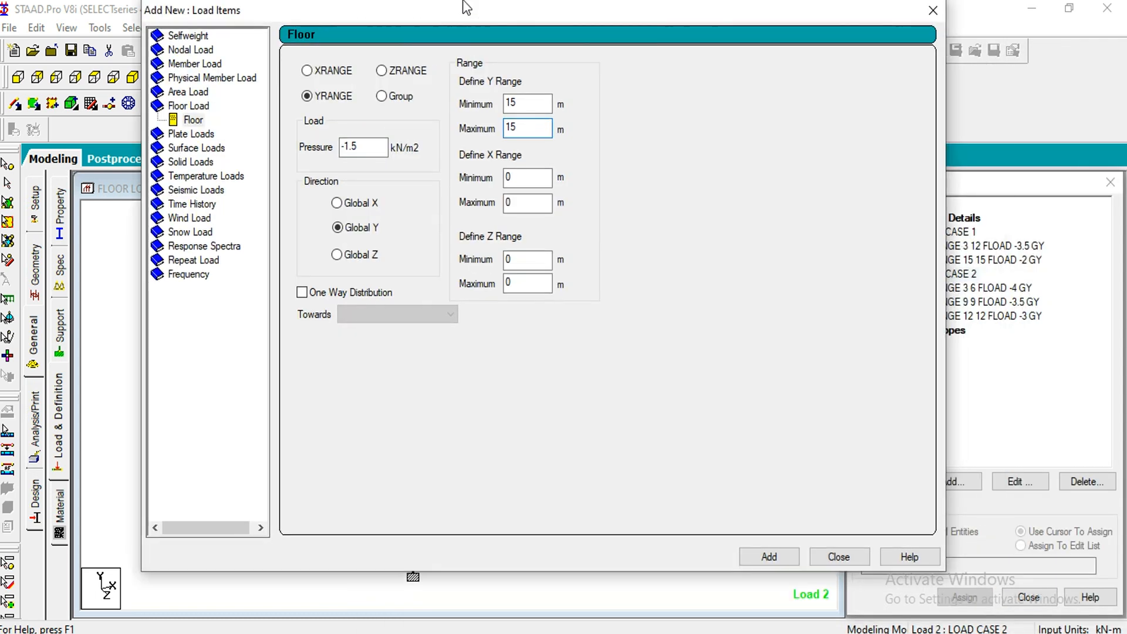
{"action": "left_click", "coordinate": [772, 554]}
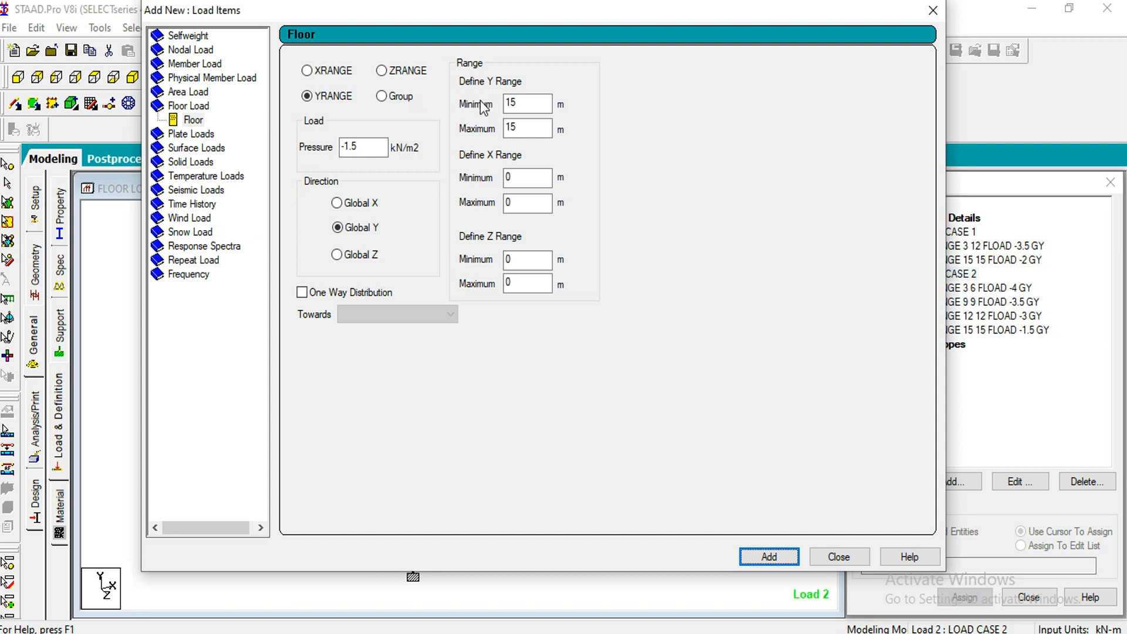
{"action": "left_click", "coordinate": [510, 133]}
{"action": "left_click", "coordinate": [832, 562]}
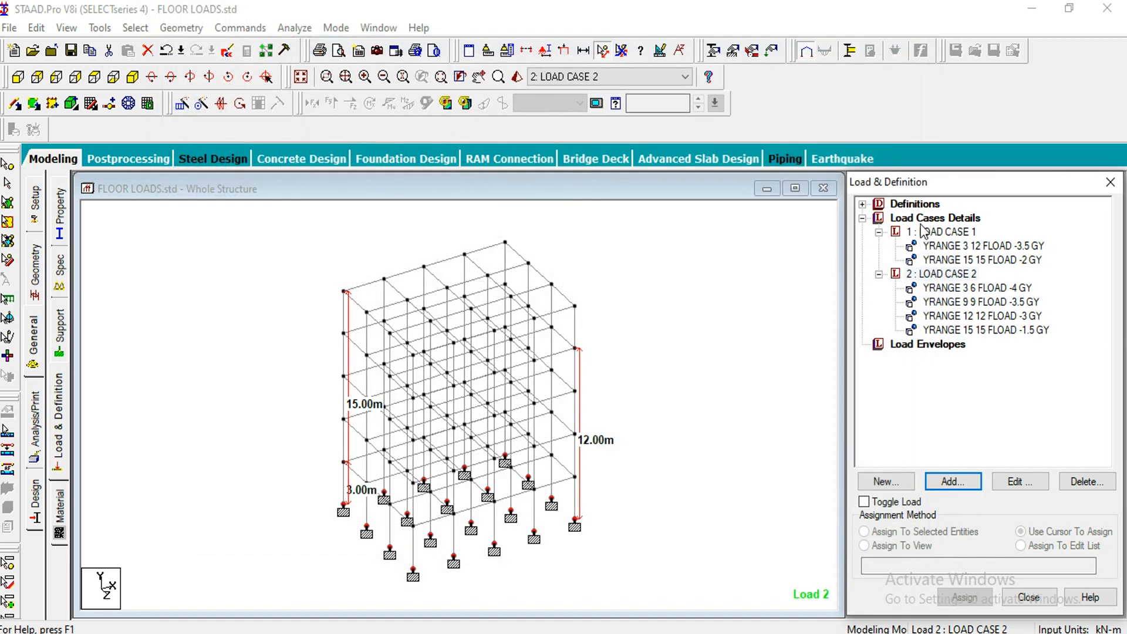
Step: Generate automatic load combinations using the Indian Code and the Genral_Structures category, and add them to the load cases
{"action": "left_click", "coordinate": [922, 226]}
{"action": "left_click", "coordinate": [947, 483]}
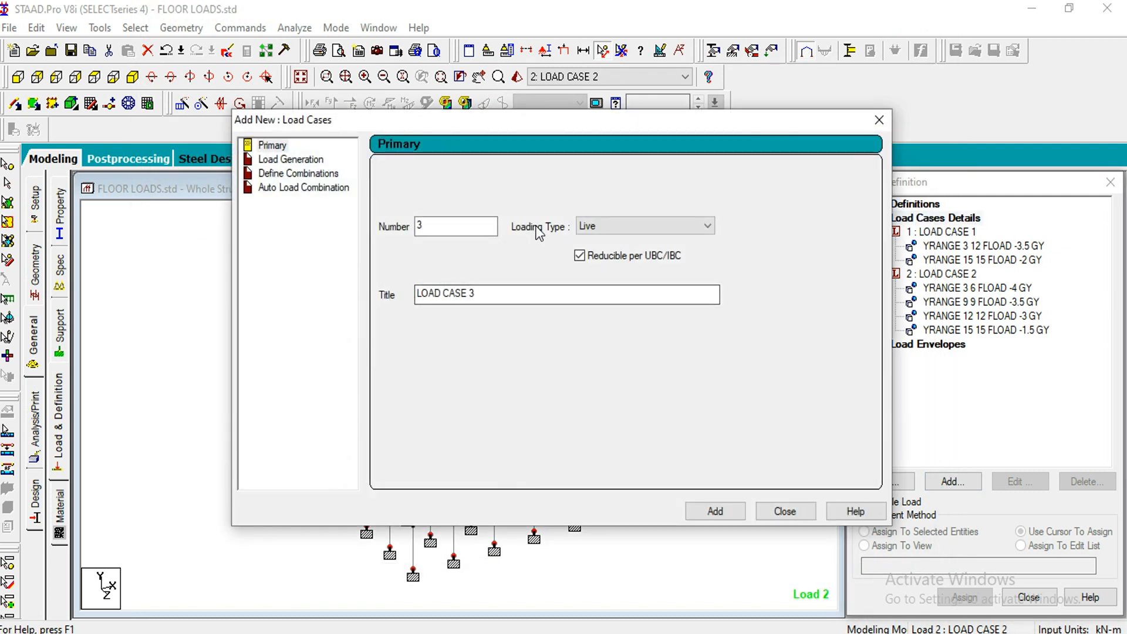
{"action": "left_click", "coordinate": [286, 189]}
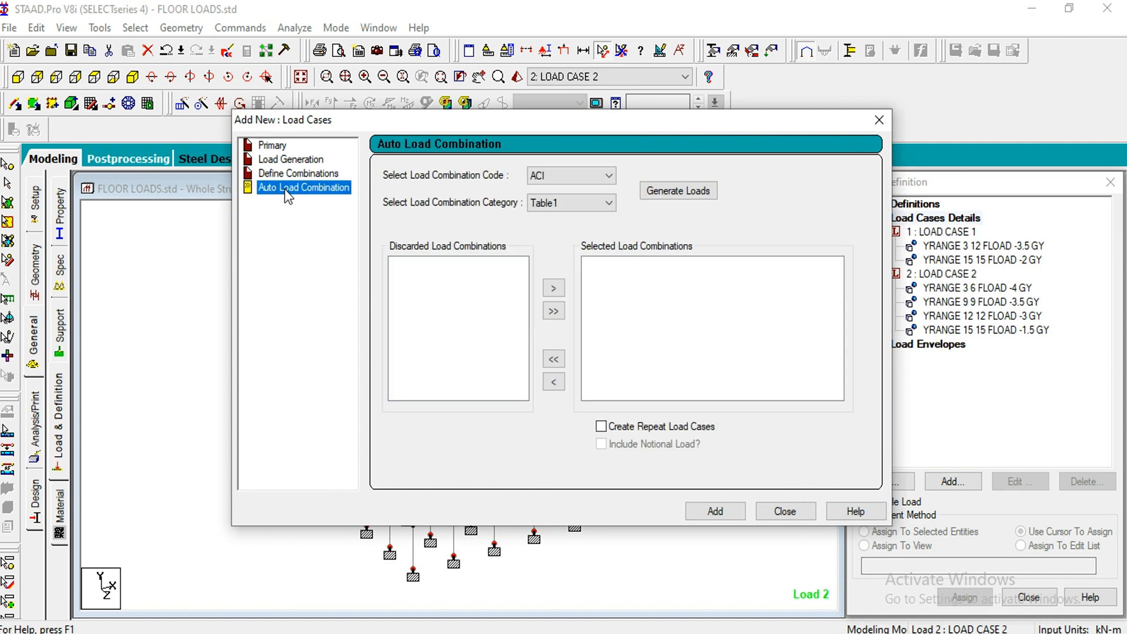
{"action": "left_click", "coordinate": [551, 176]}
{"action": "left_click", "coordinate": [550, 262]}
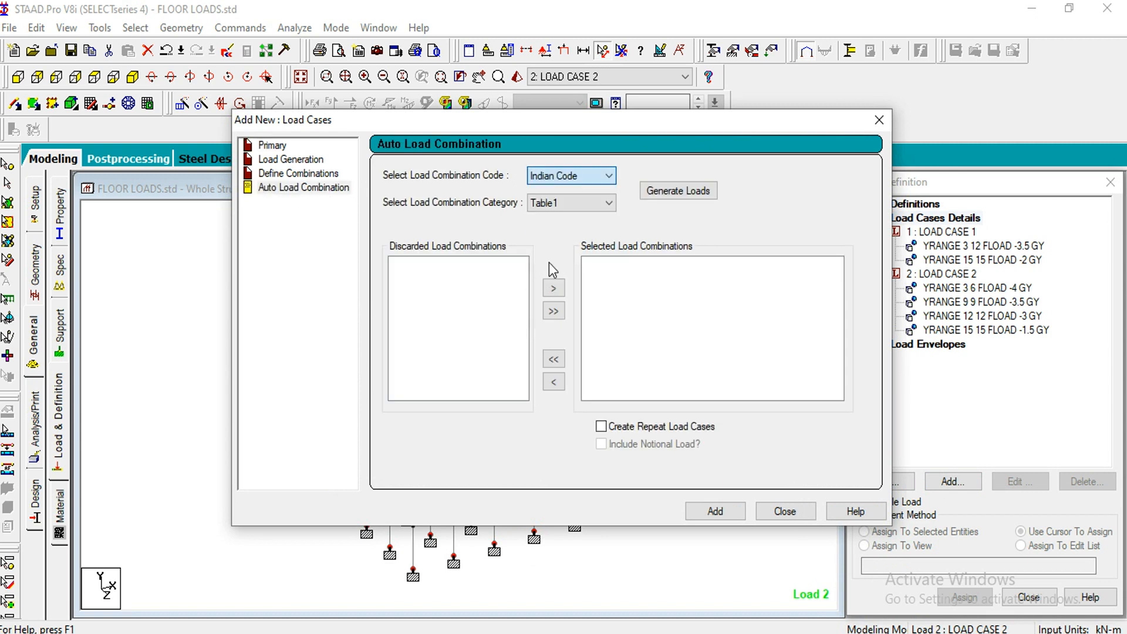
{"action": "left_click", "coordinate": [675, 196]}
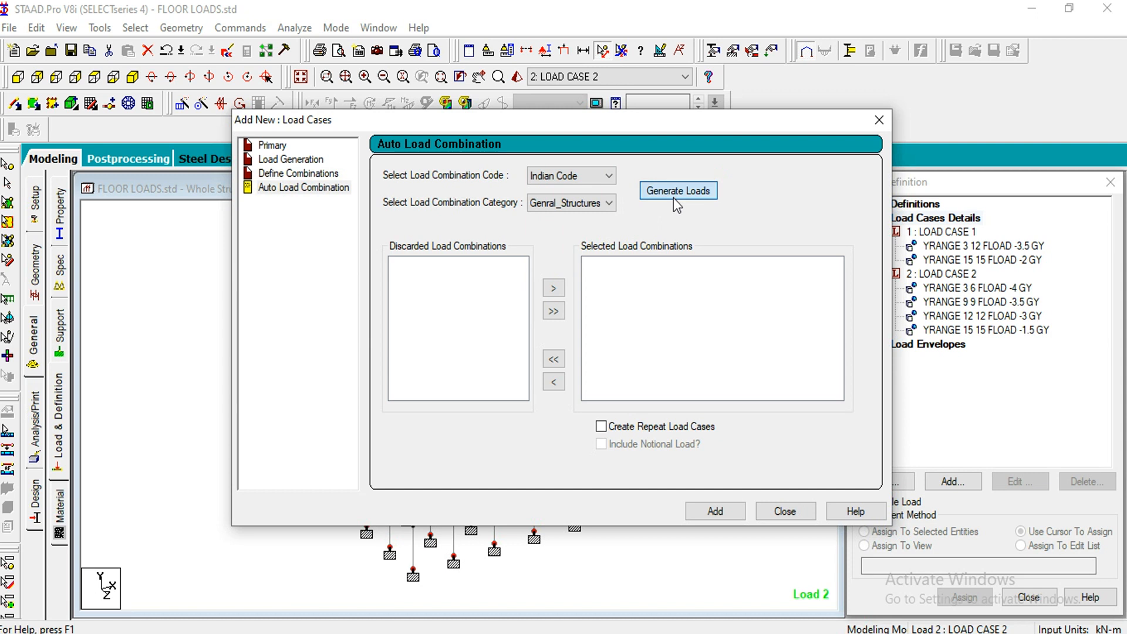
{"action": "left_click", "coordinate": [714, 511]}
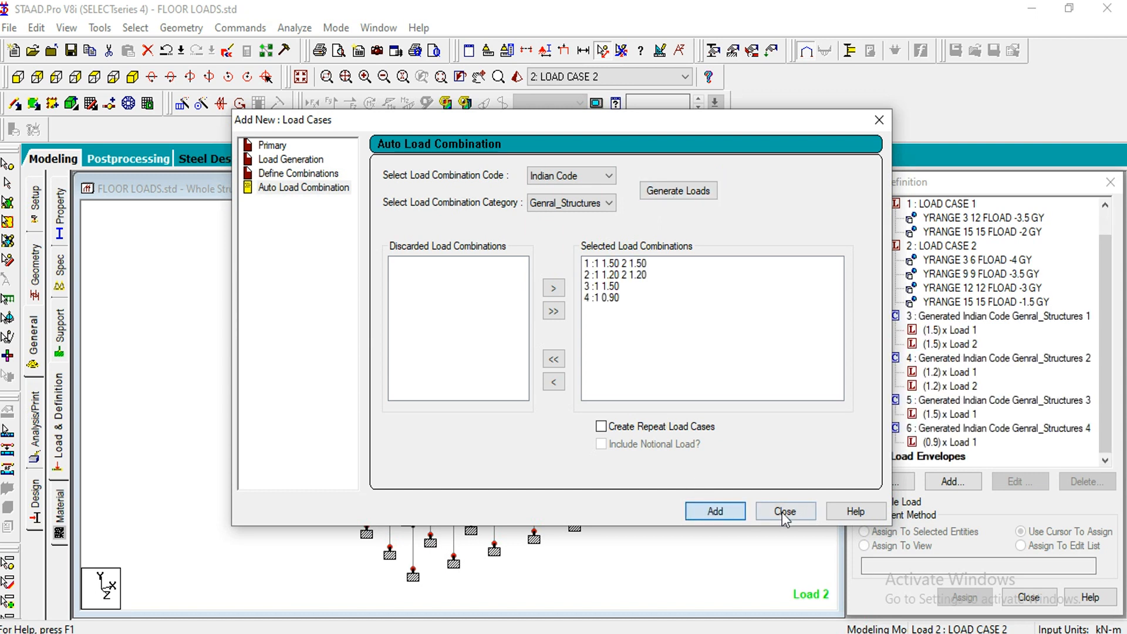
{"action": "left_click", "coordinate": [783, 511]}
Step: Add a Perform Analysis command with the print option All
{"action": "left_click", "coordinate": [34, 423]}
{"action": "left_click", "coordinate": [481, 373]}
{"action": "left_click", "coordinate": [508, 516]}
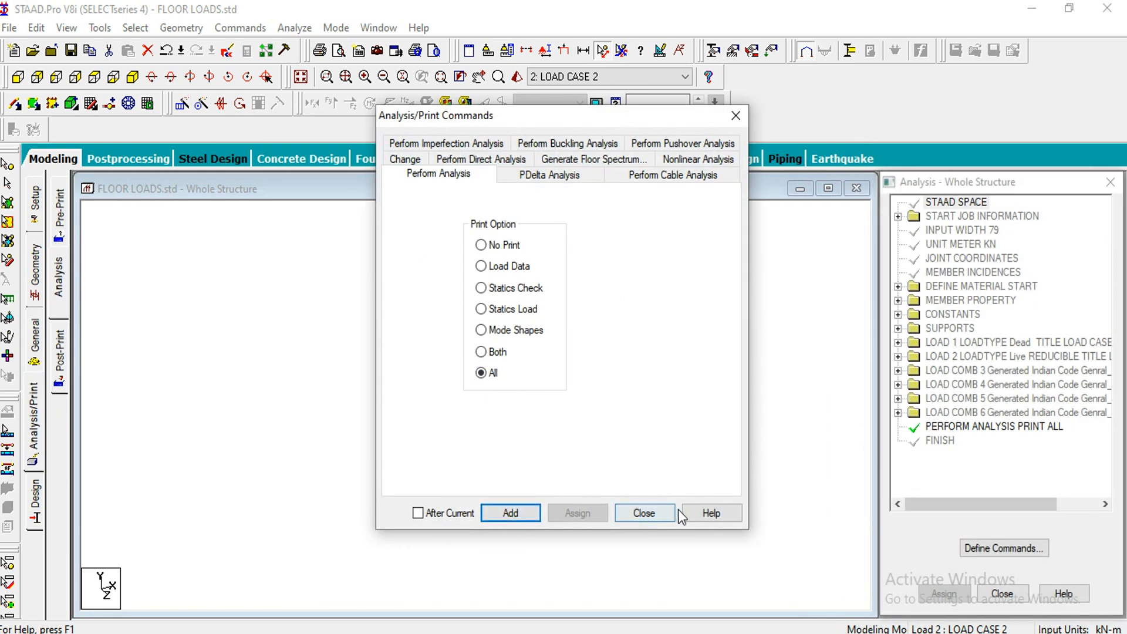
{"action": "left_click", "coordinate": [646, 513]}
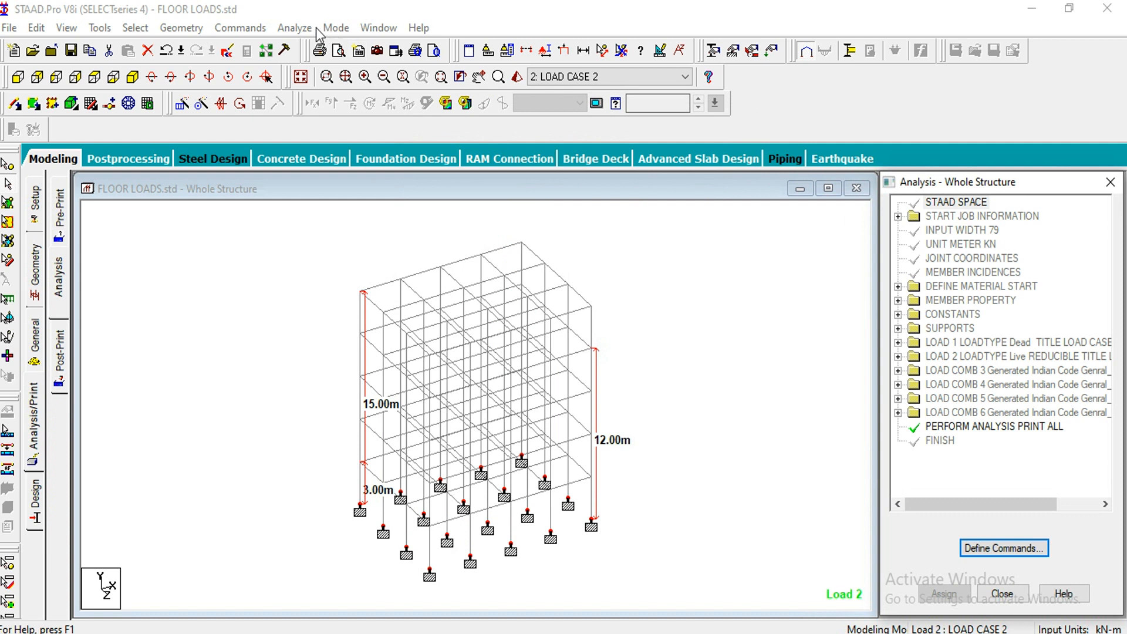
Step: Run the structural analysis, saving the modified structure
{"action": "left_click", "coordinate": [295, 27]}
{"action": "left_click", "coordinate": [305, 48]}
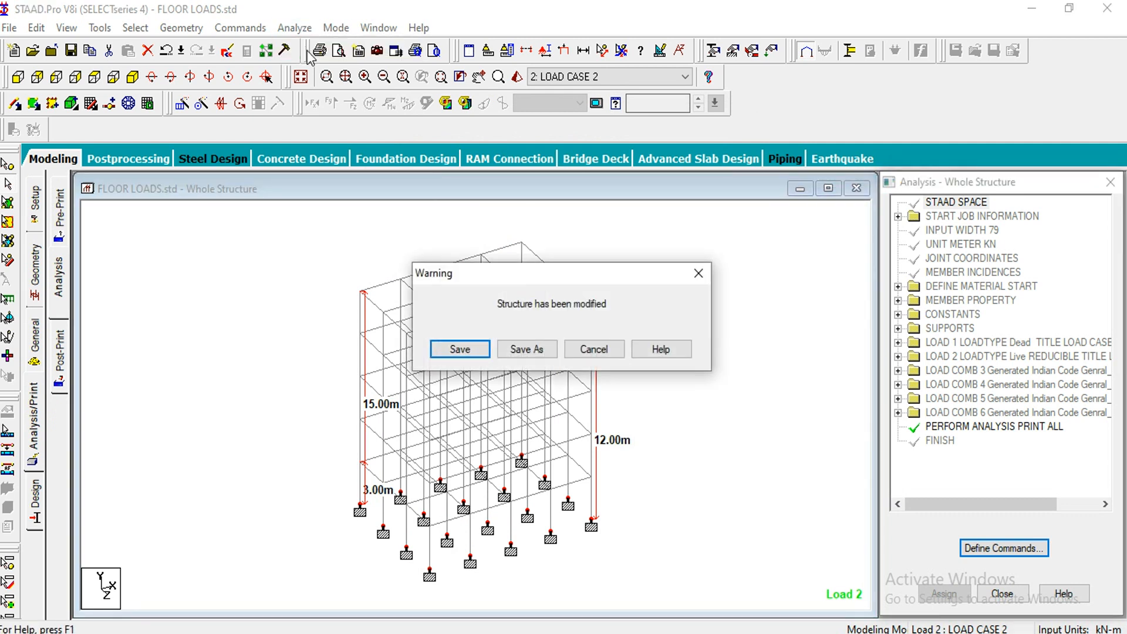
{"action": "left_click", "coordinate": [463, 351]}
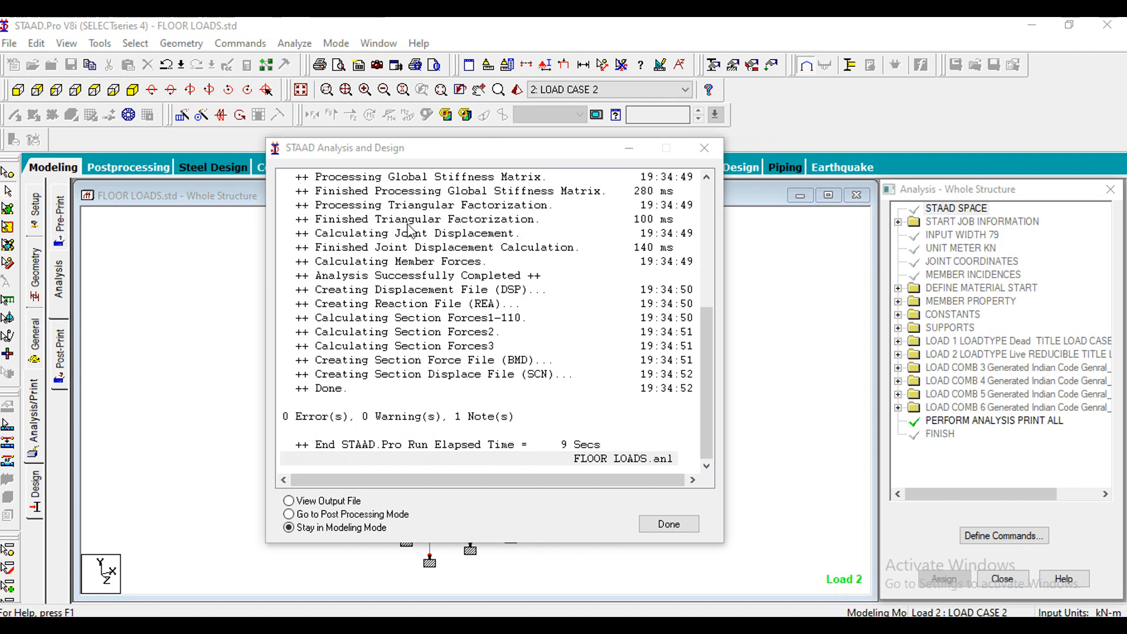
Step: Open the analysis output file and examine the total applied load summary for load case 1
{"action": "left_click", "coordinate": [330, 503]}
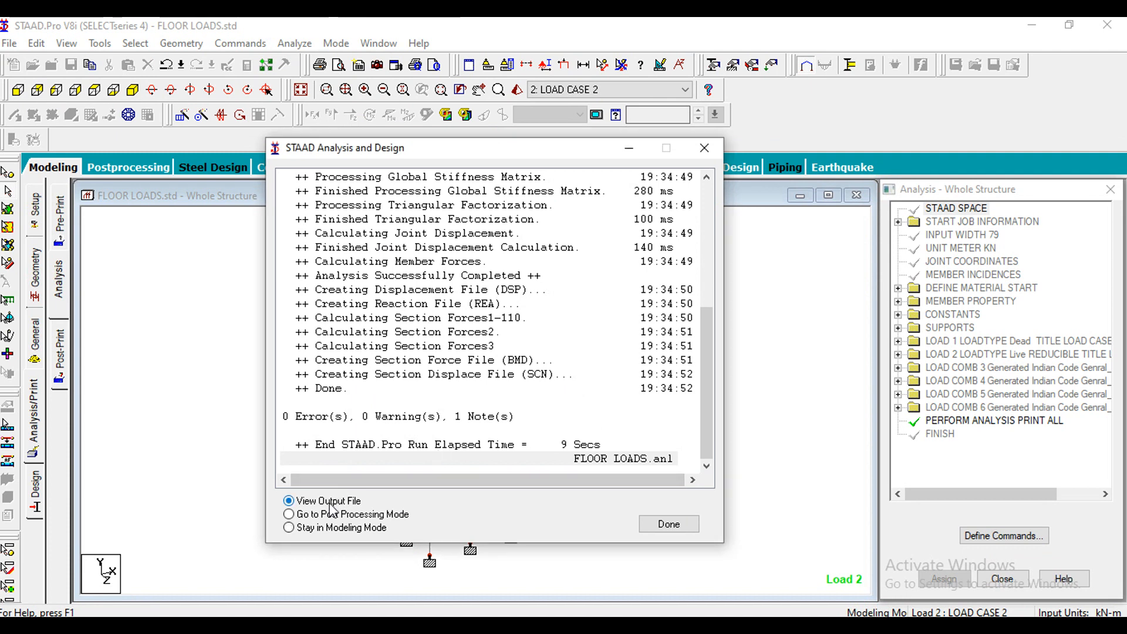
{"action": "left_click", "coordinate": [663, 531]}
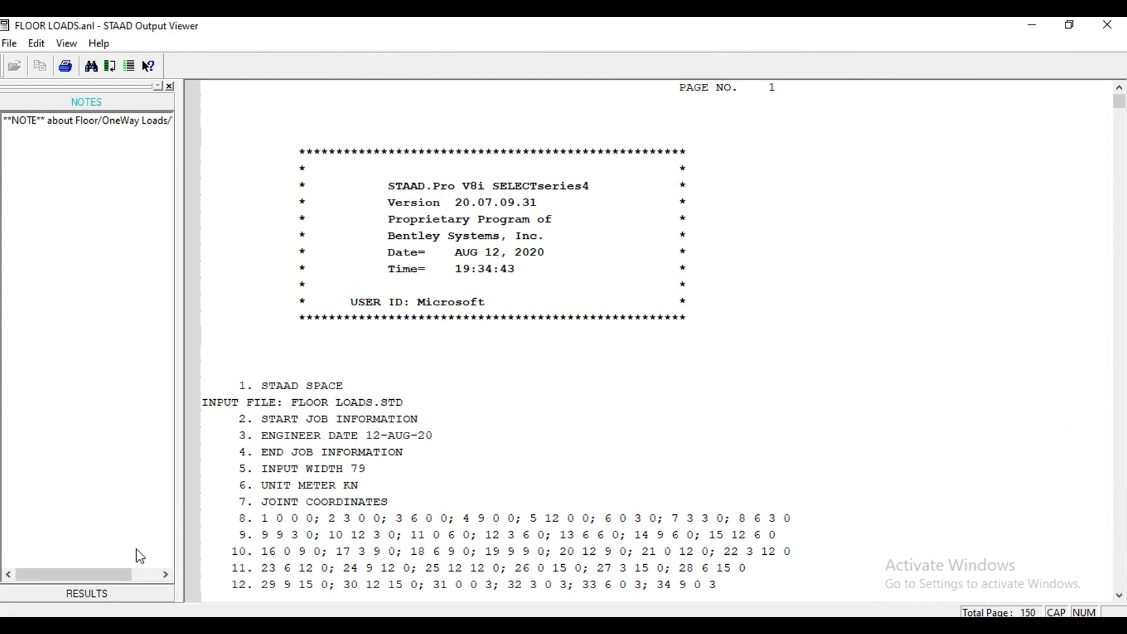
{"action": "left_click", "coordinate": [107, 593]}
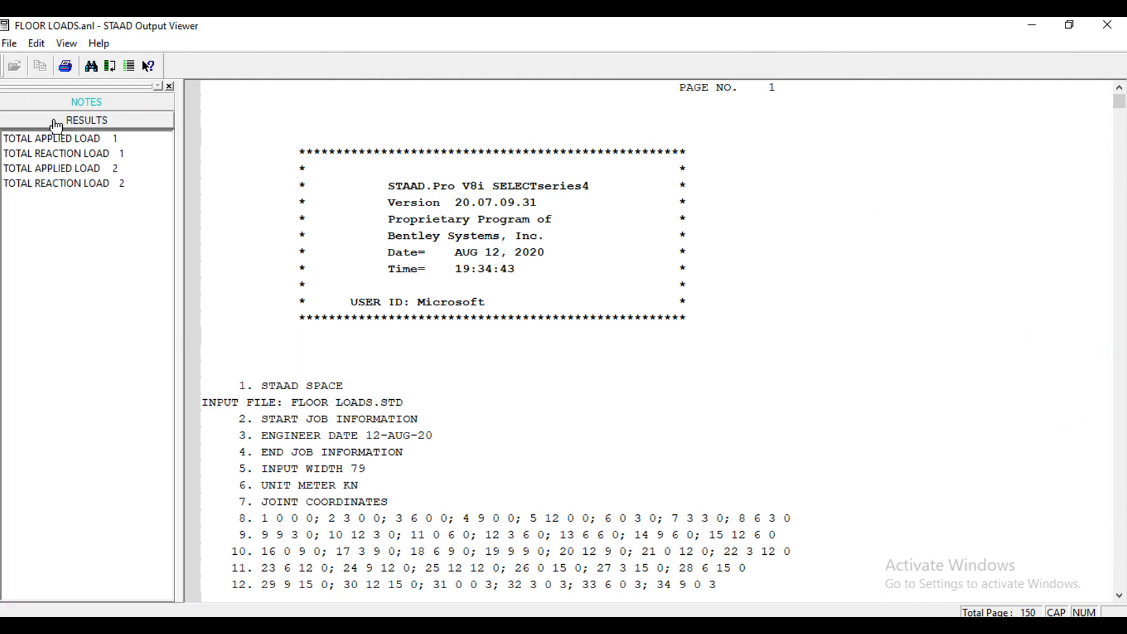
{"action": "left_click", "coordinate": [55, 141]}
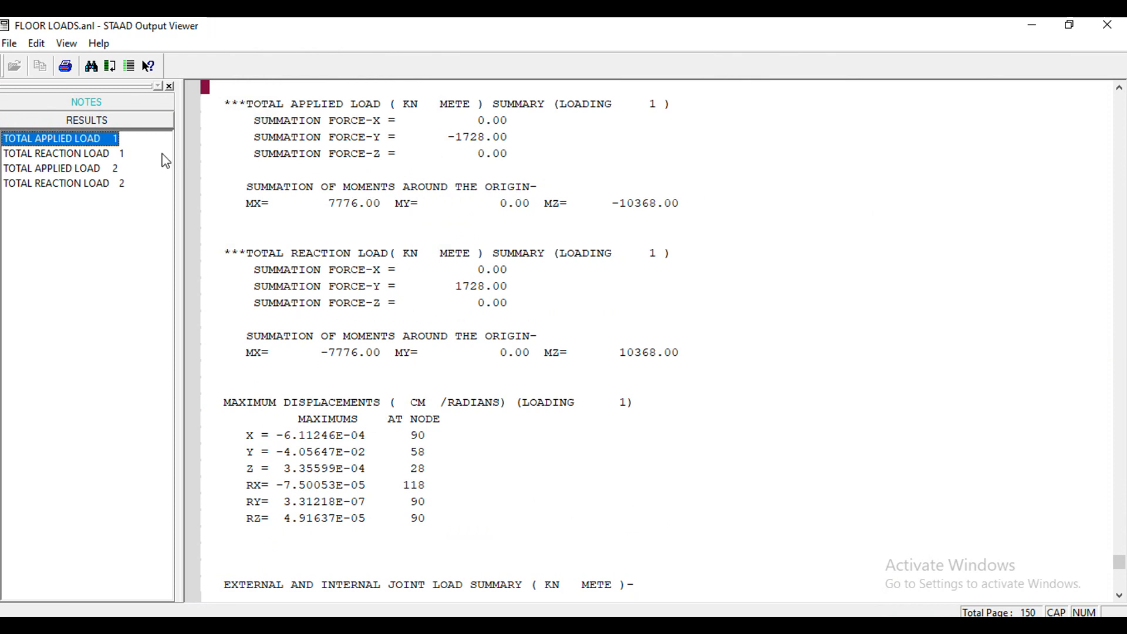
Step: Compare the total applied load summaries for load cases 1 and 2, check the reaction load for case 2, and close the output file
{"action": "left_click", "coordinate": [86, 170]}
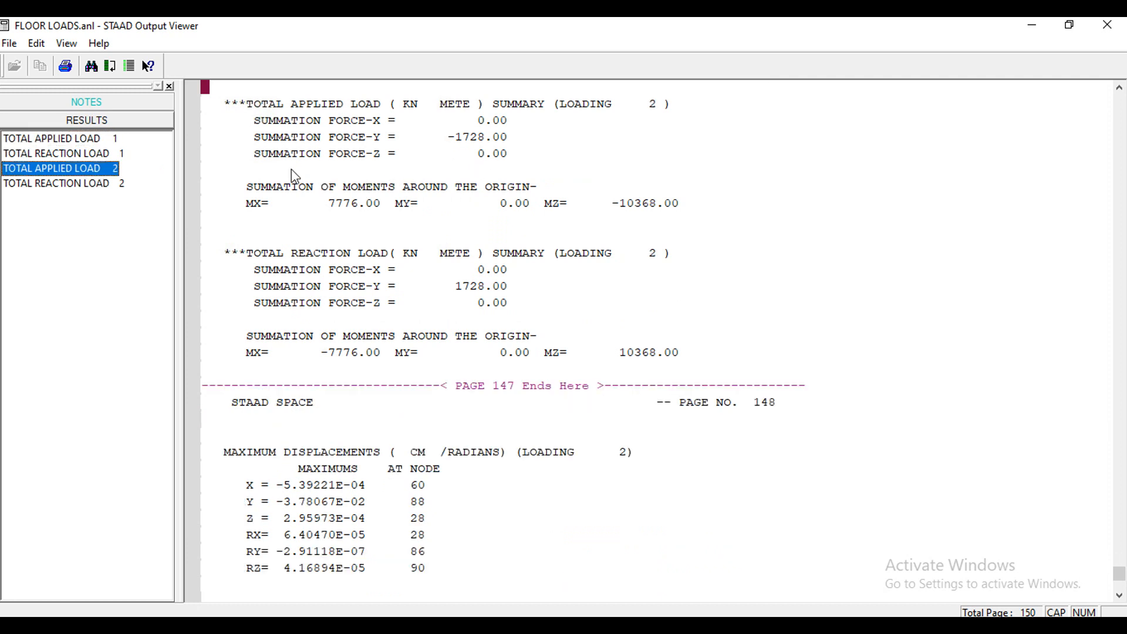
{"action": "left_click", "coordinate": [93, 139]}
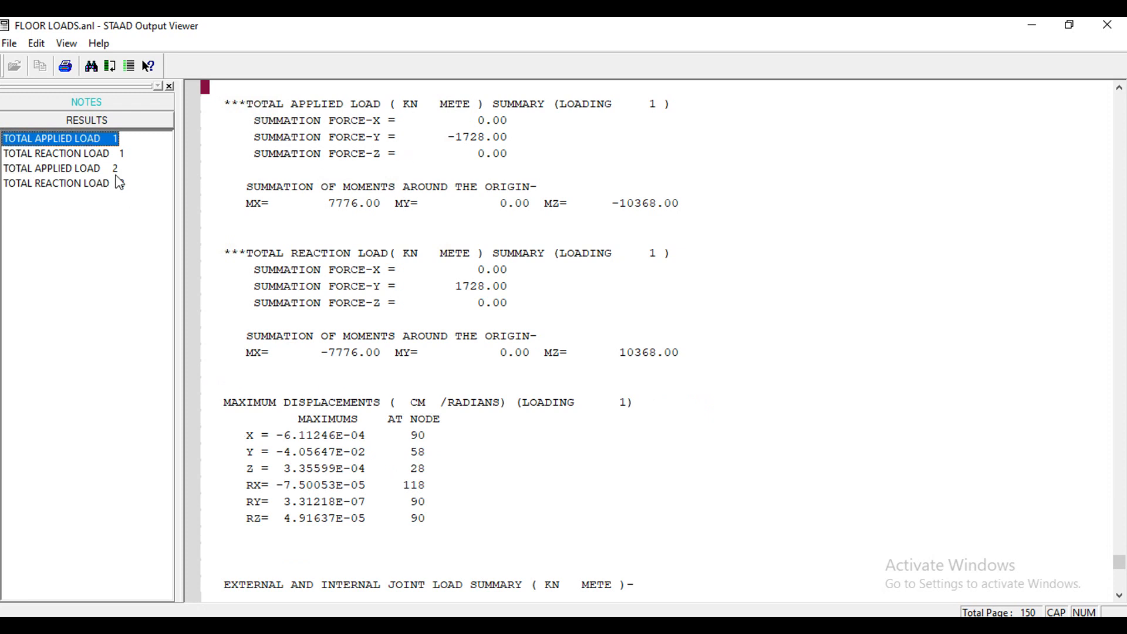
{"action": "left_click", "coordinate": [89, 171]}
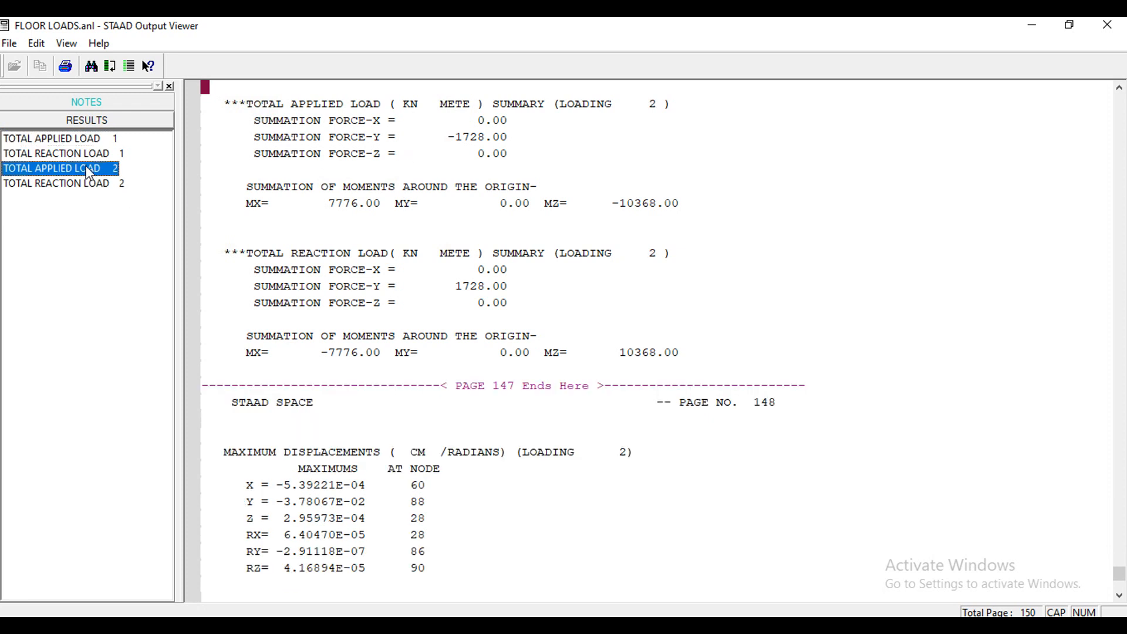
{"action": "left_click", "coordinate": [94, 184]}
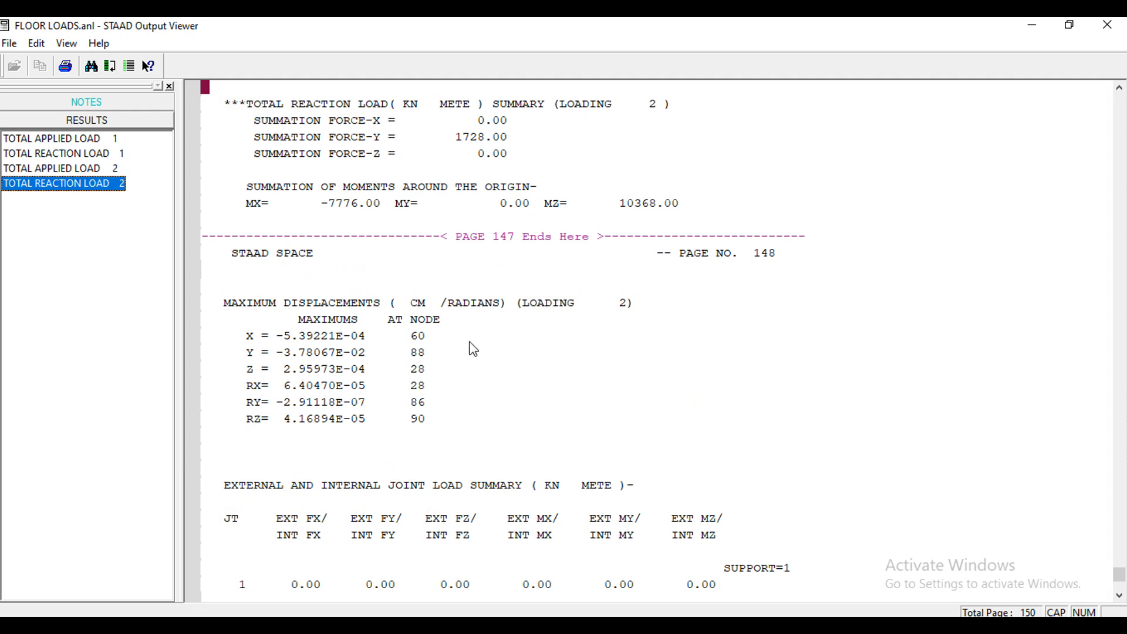
{"action": "left_click", "coordinate": [1107, 25]}
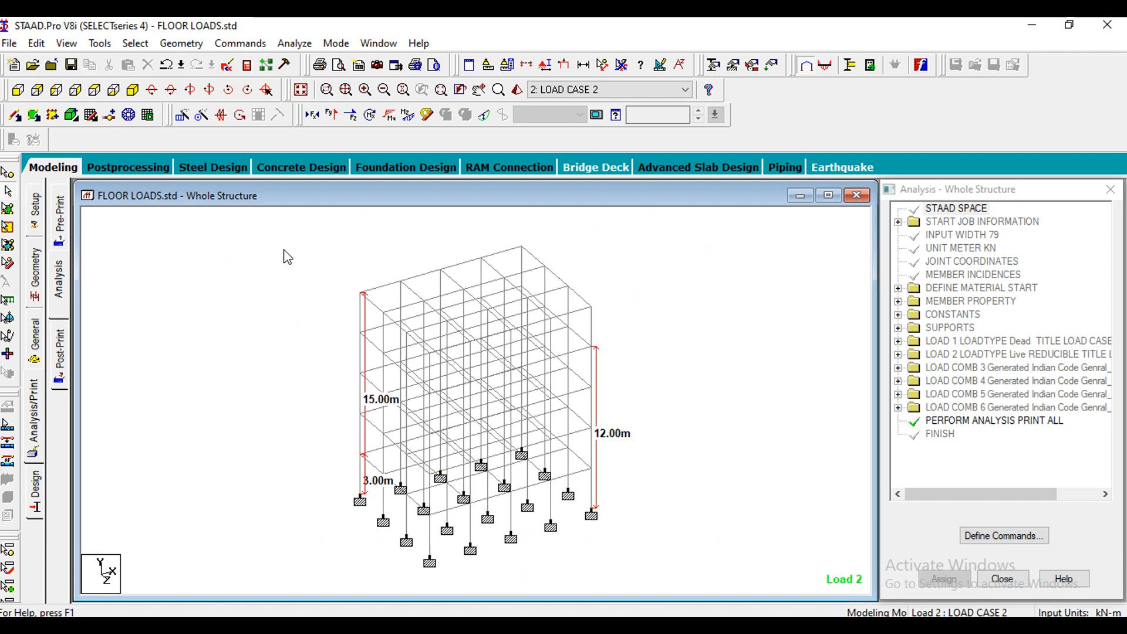
Step: Enter postprocessing with all six load cases selected and display the structure's displacement results
{"action": "left_click", "coordinate": [126, 169]}
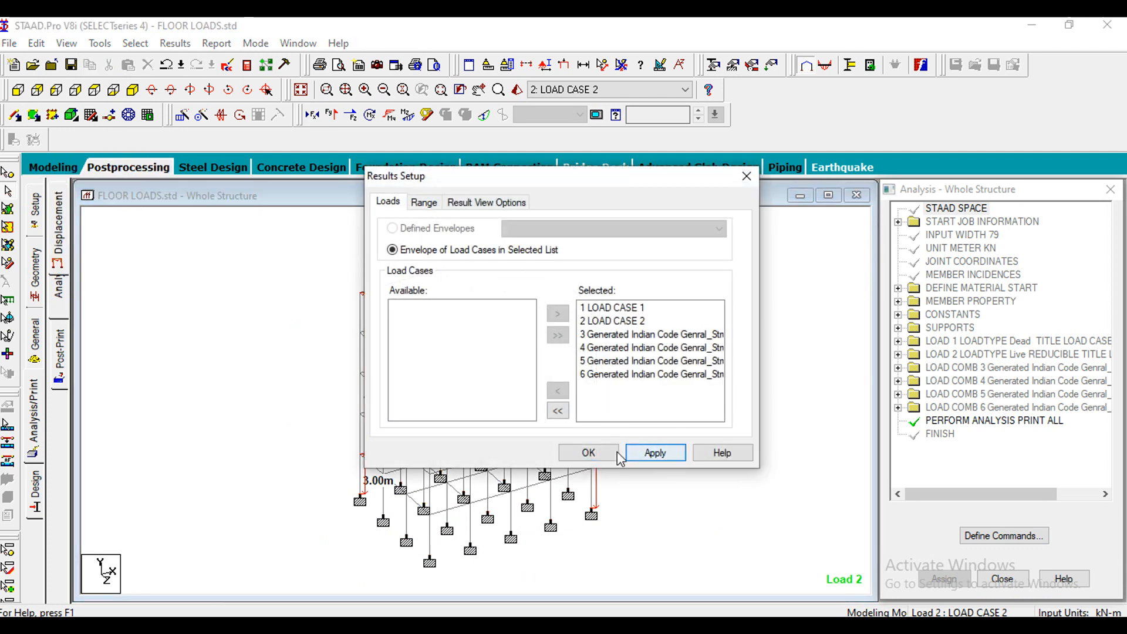
{"action": "left_click", "coordinate": [599, 454]}
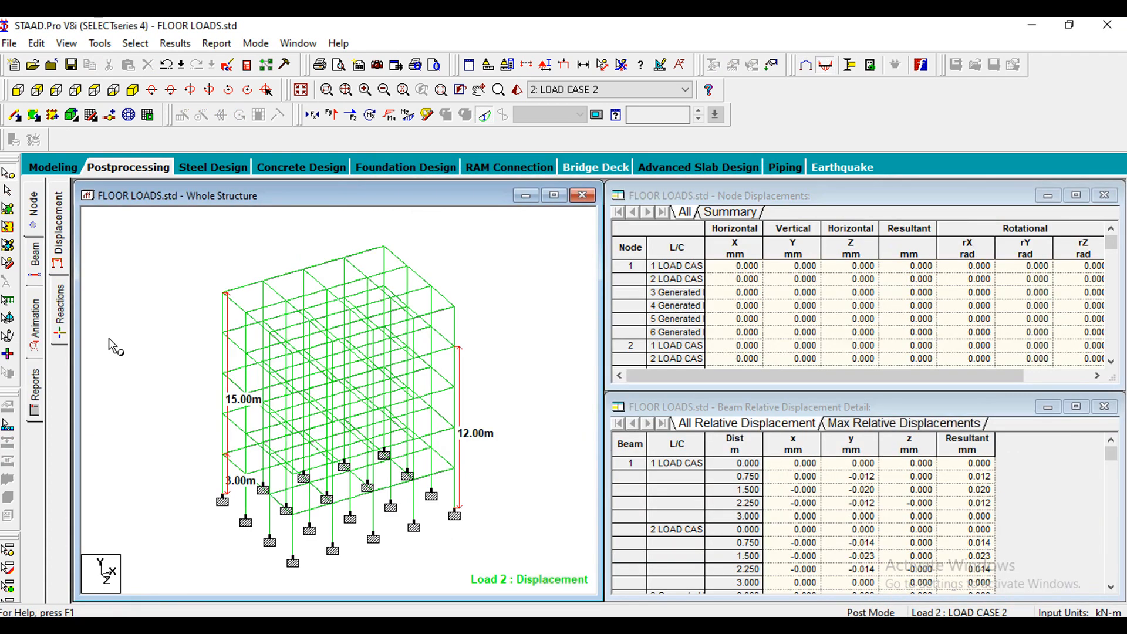
{"action": "left_click", "coordinate": [59, 262]}
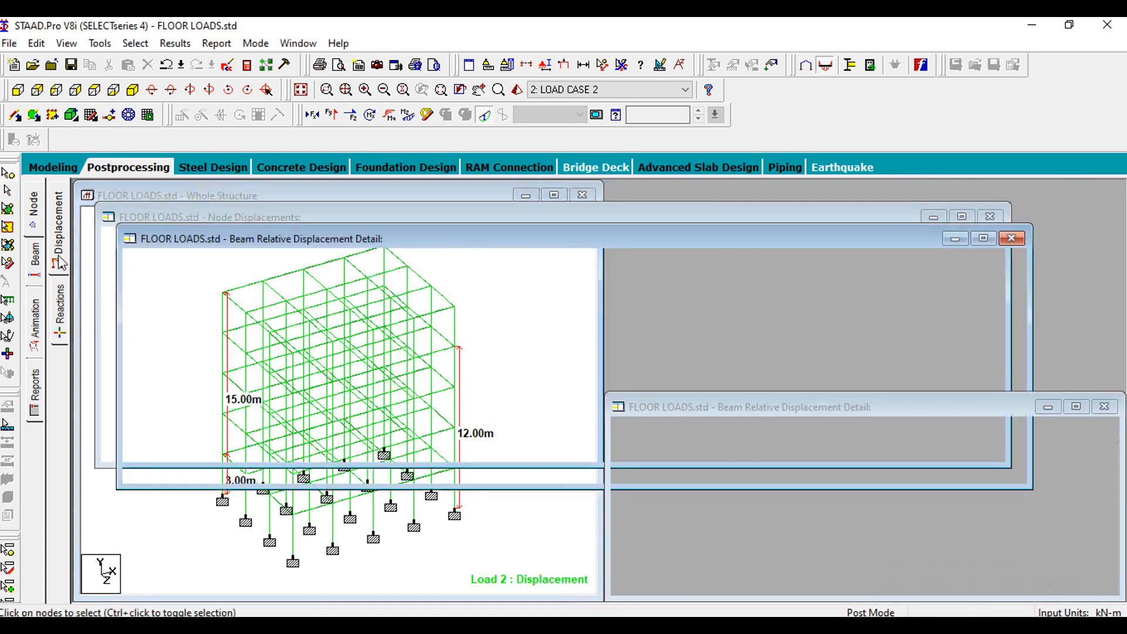
Step: Display the Bending Z and torsion diagrams on the whole structure for load case 2, and turn both off again
{"action": "left_click", "coordinate": [409, 121]}
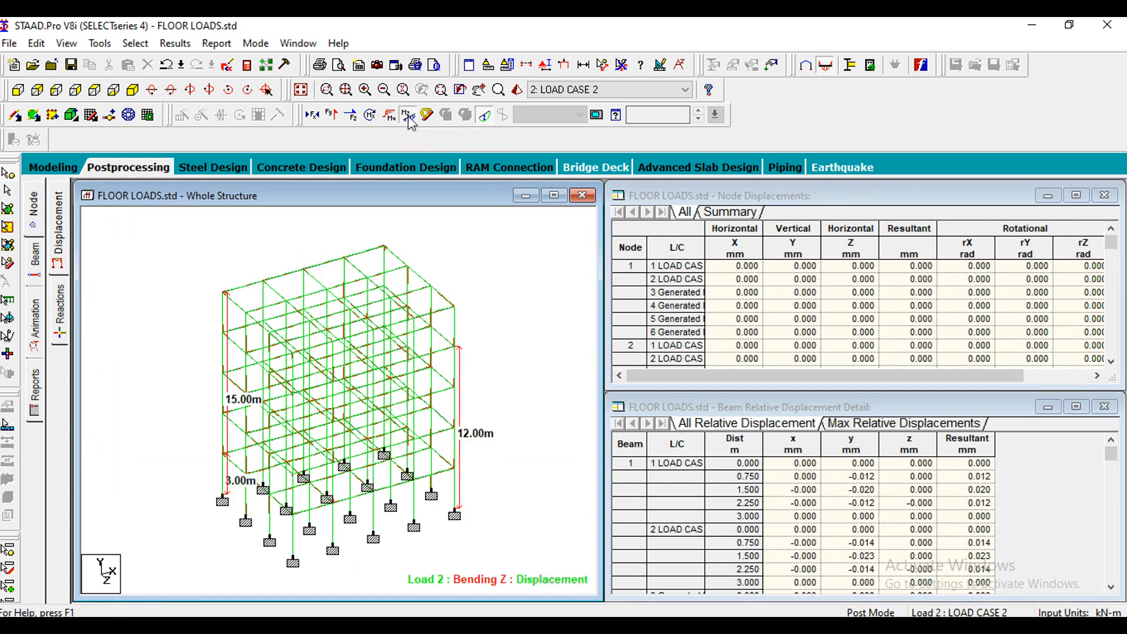
{"action": "left_click", "coordinate": [370, 115]}
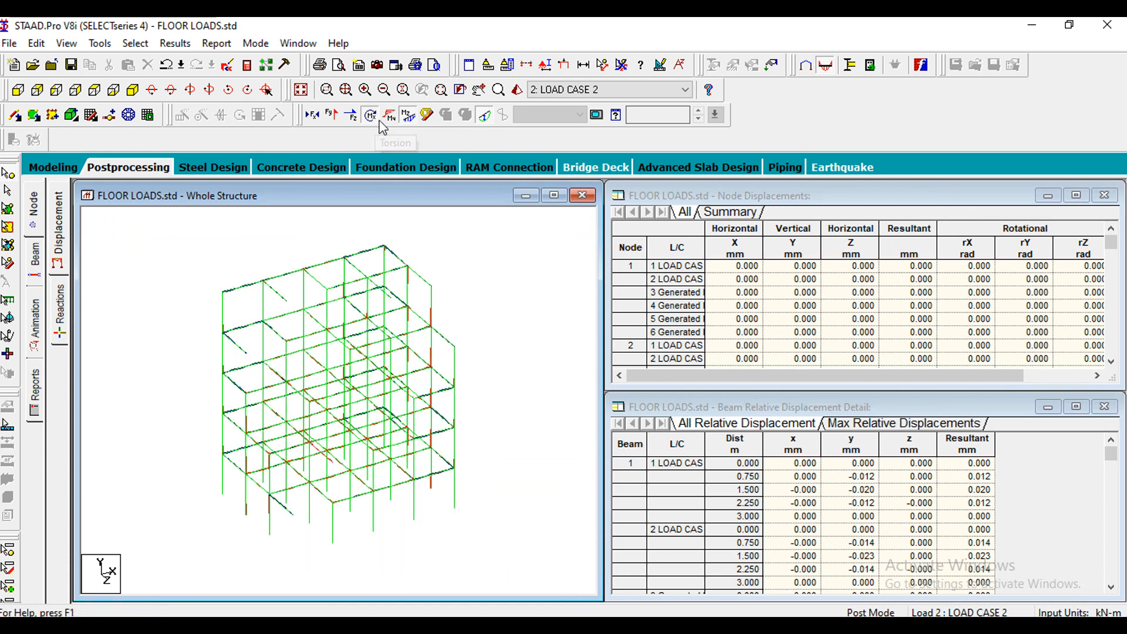
{"action": "left_click", "coordinate": [409, 116]}
{"action": "left_click", "coordinate": [370, 116]}
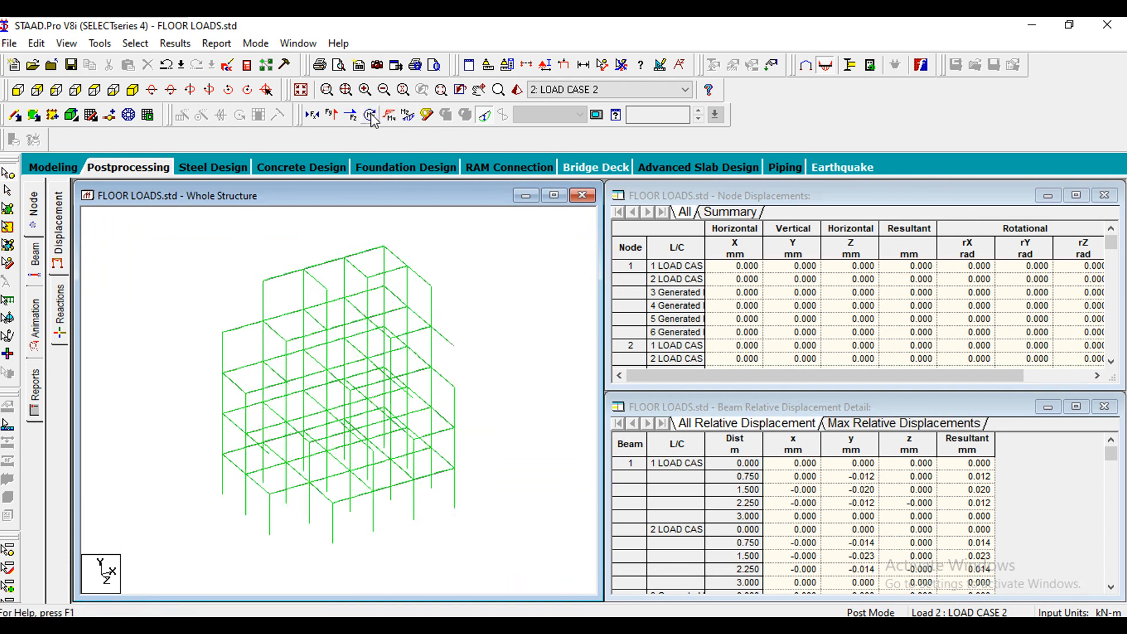
Step: Animate the section displacement of the structure under load case 2, and return to the node displacement results
{"action": "left_click", "coordinate": [34, 323]}
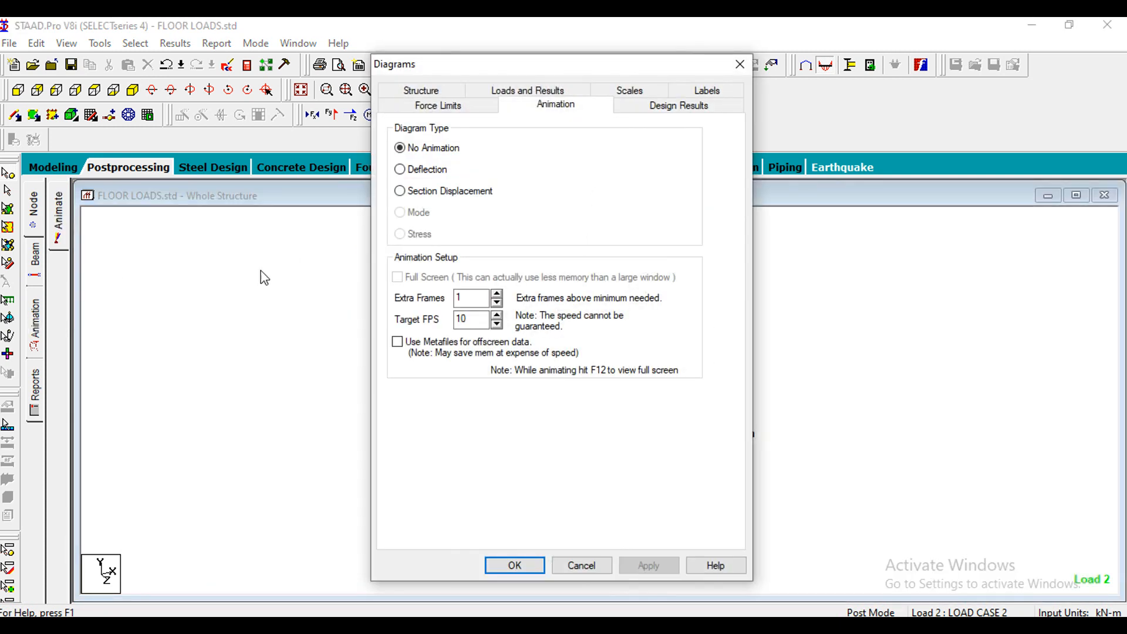
{"action": "left_click", "coordinate": [433, 191]}
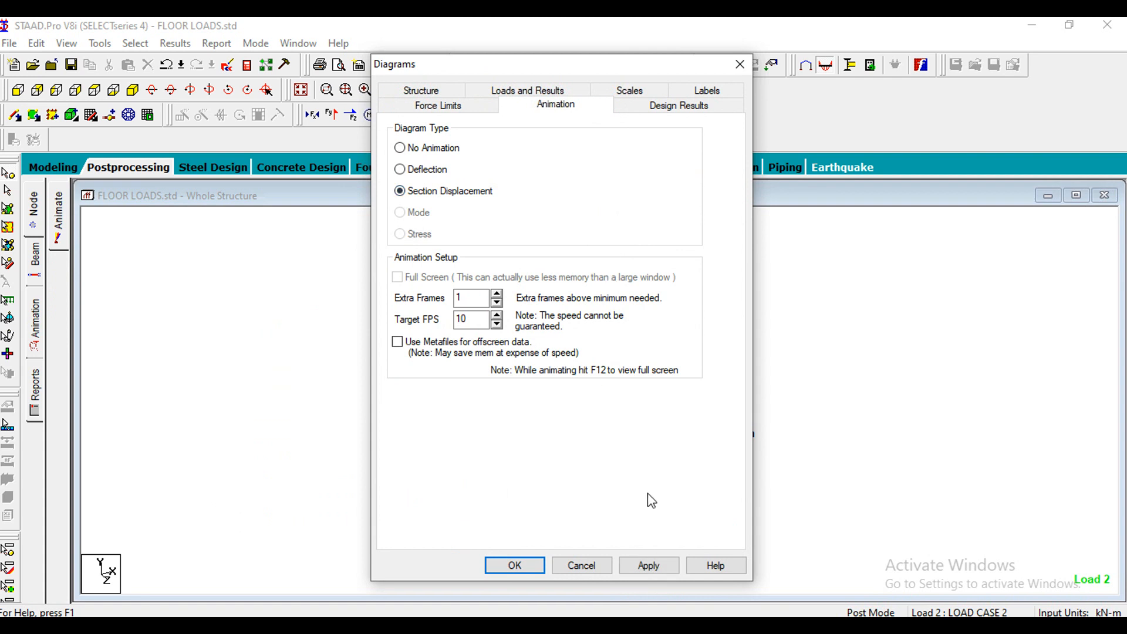
{"action": "left_click", "coordinate": [646, 565]}
{"action": "left_click", "coordinate": [525, 565]}
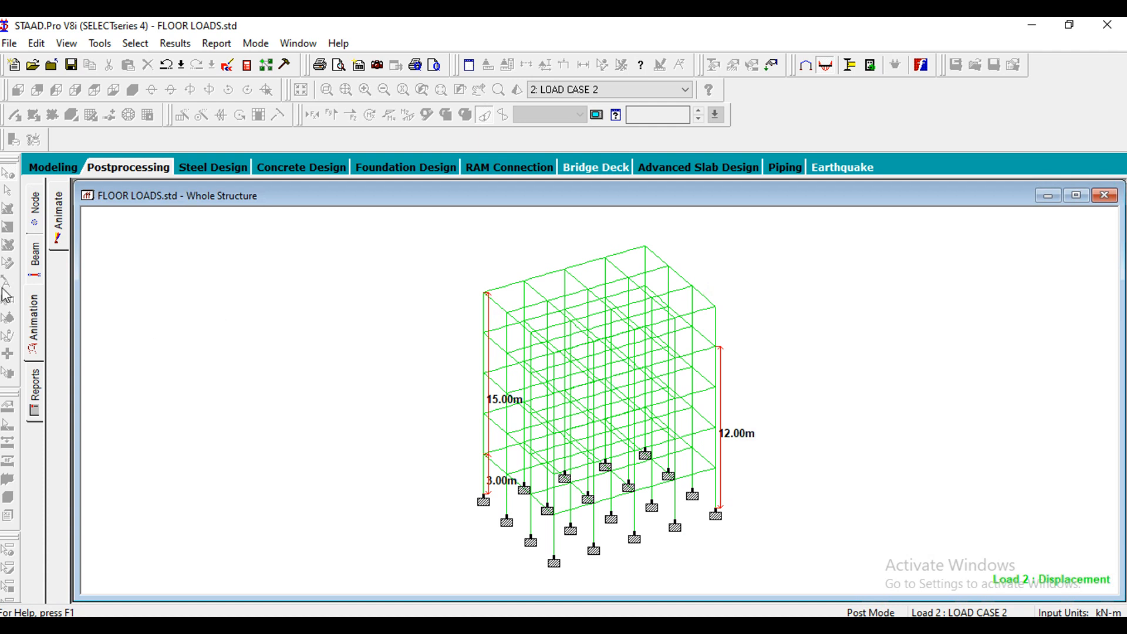
{"action": "left_click", "coordinate": [36, 219]}
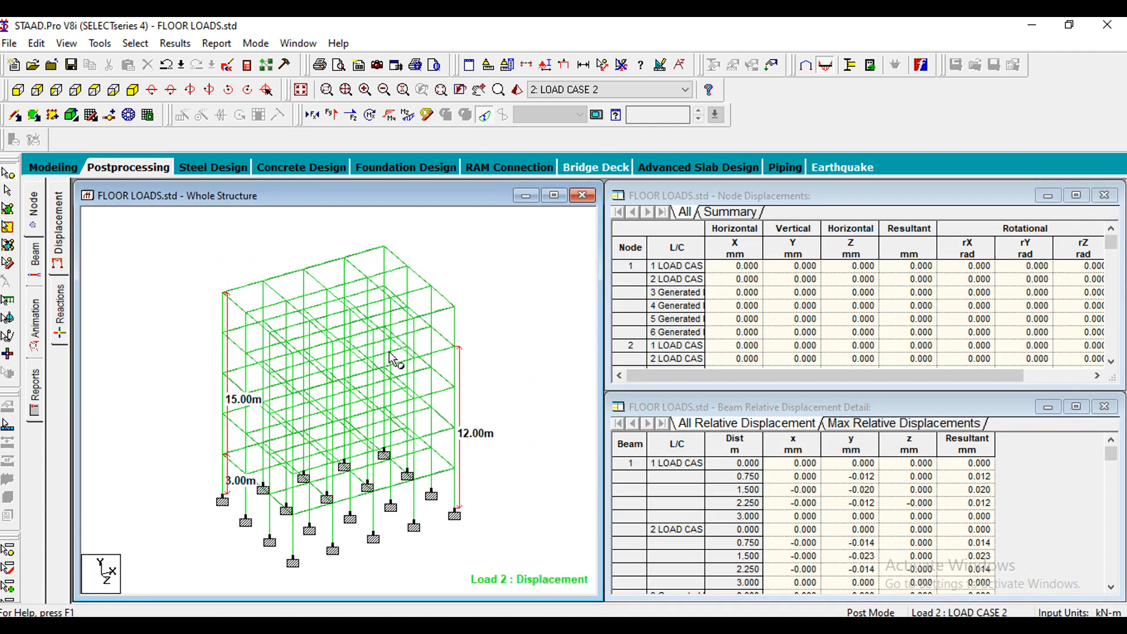
Step: Return to modeling and examine the load case details, expanding the first generated Indian Code combination and the floor loads of load case 2
{"action": "left_click", "coordinate": [65, 172]}
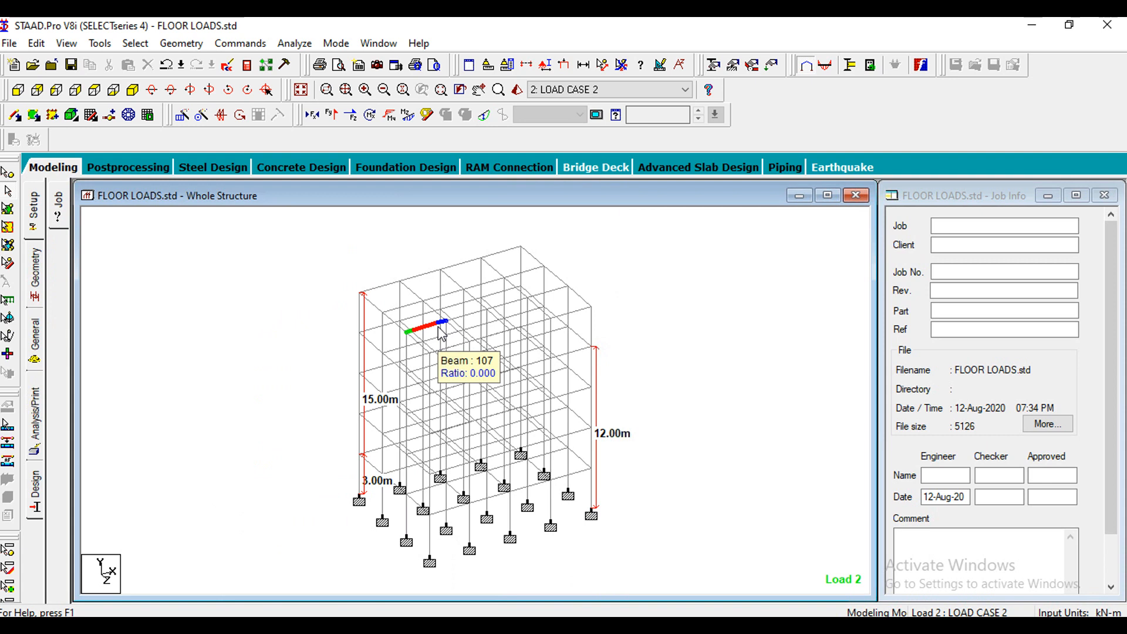
{"action": "left_click", "coordinate": [36, 348]}
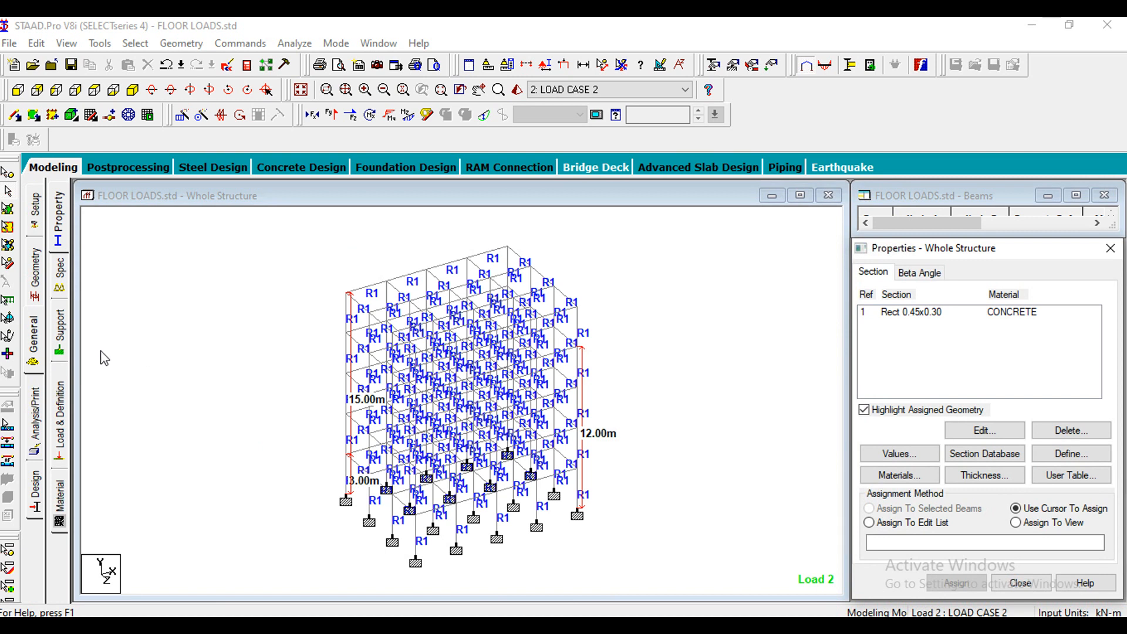
{"action": "left_click", "coordinate": [60, 386]}
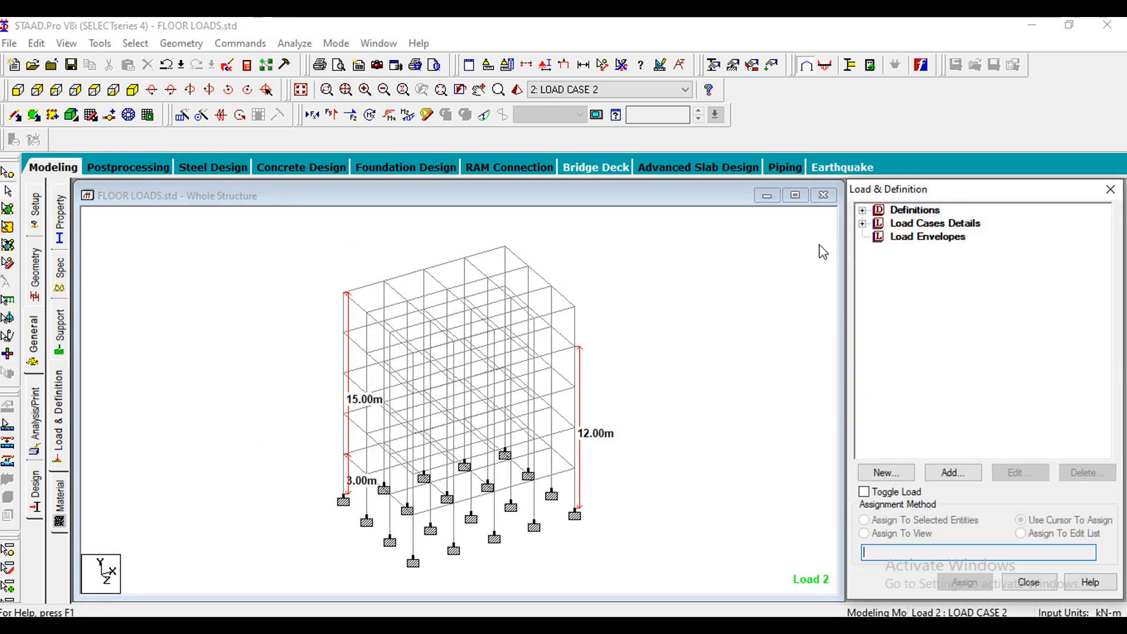
{"action": "left_click", "coordinate": [862, 224]}
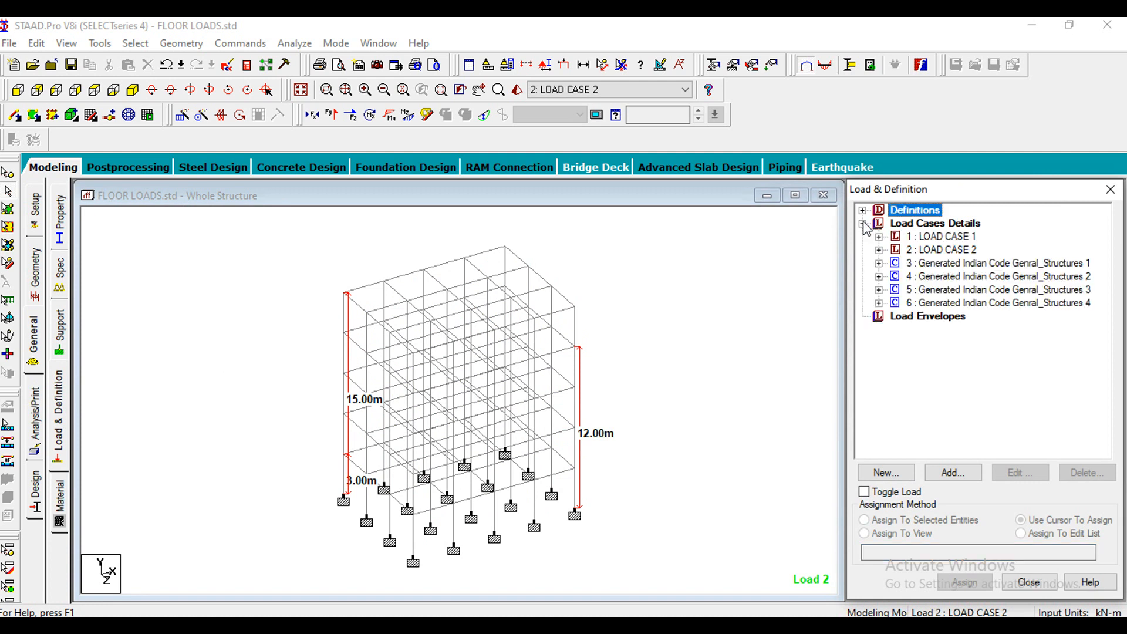
{"action": "left_click", "coordinate": [879, 264]}
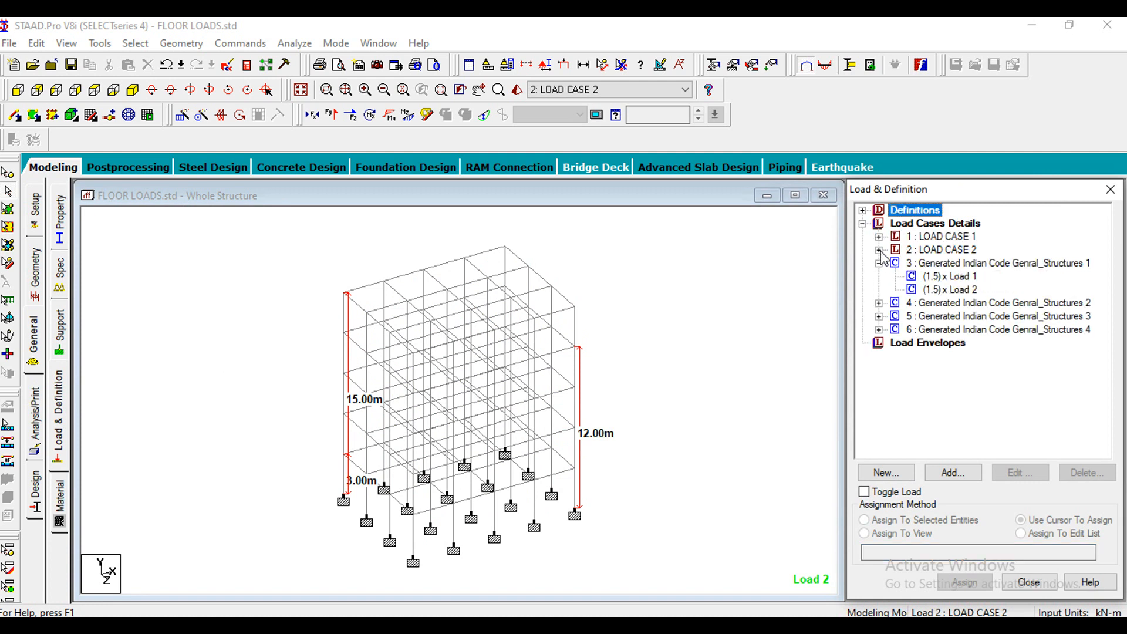
{"action": "left_click", "coordinate": [878, 250]}
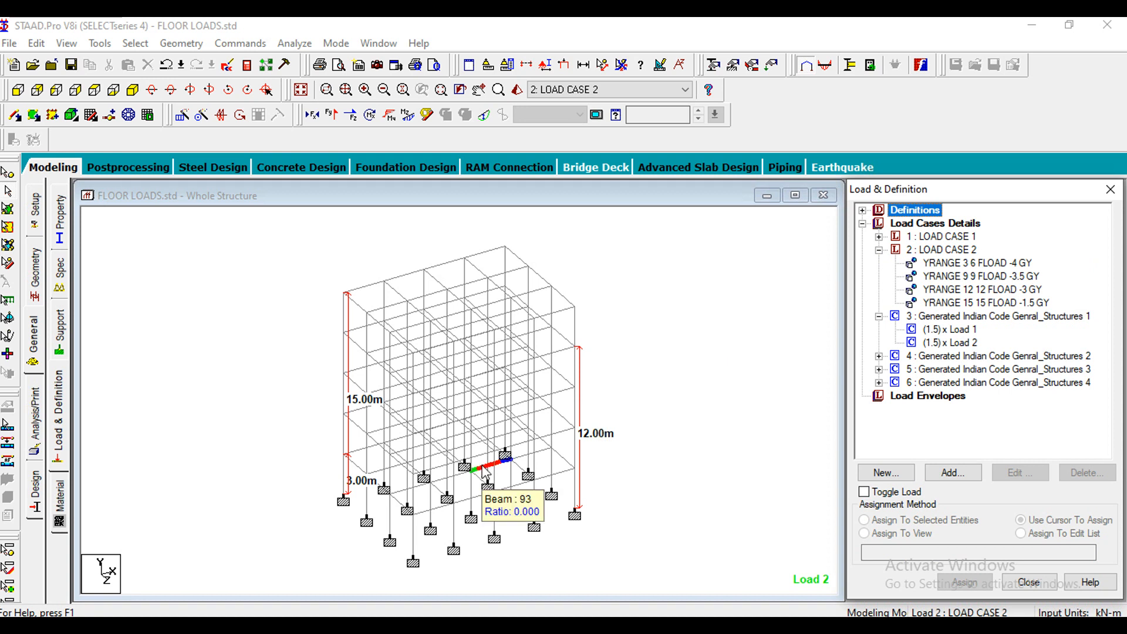